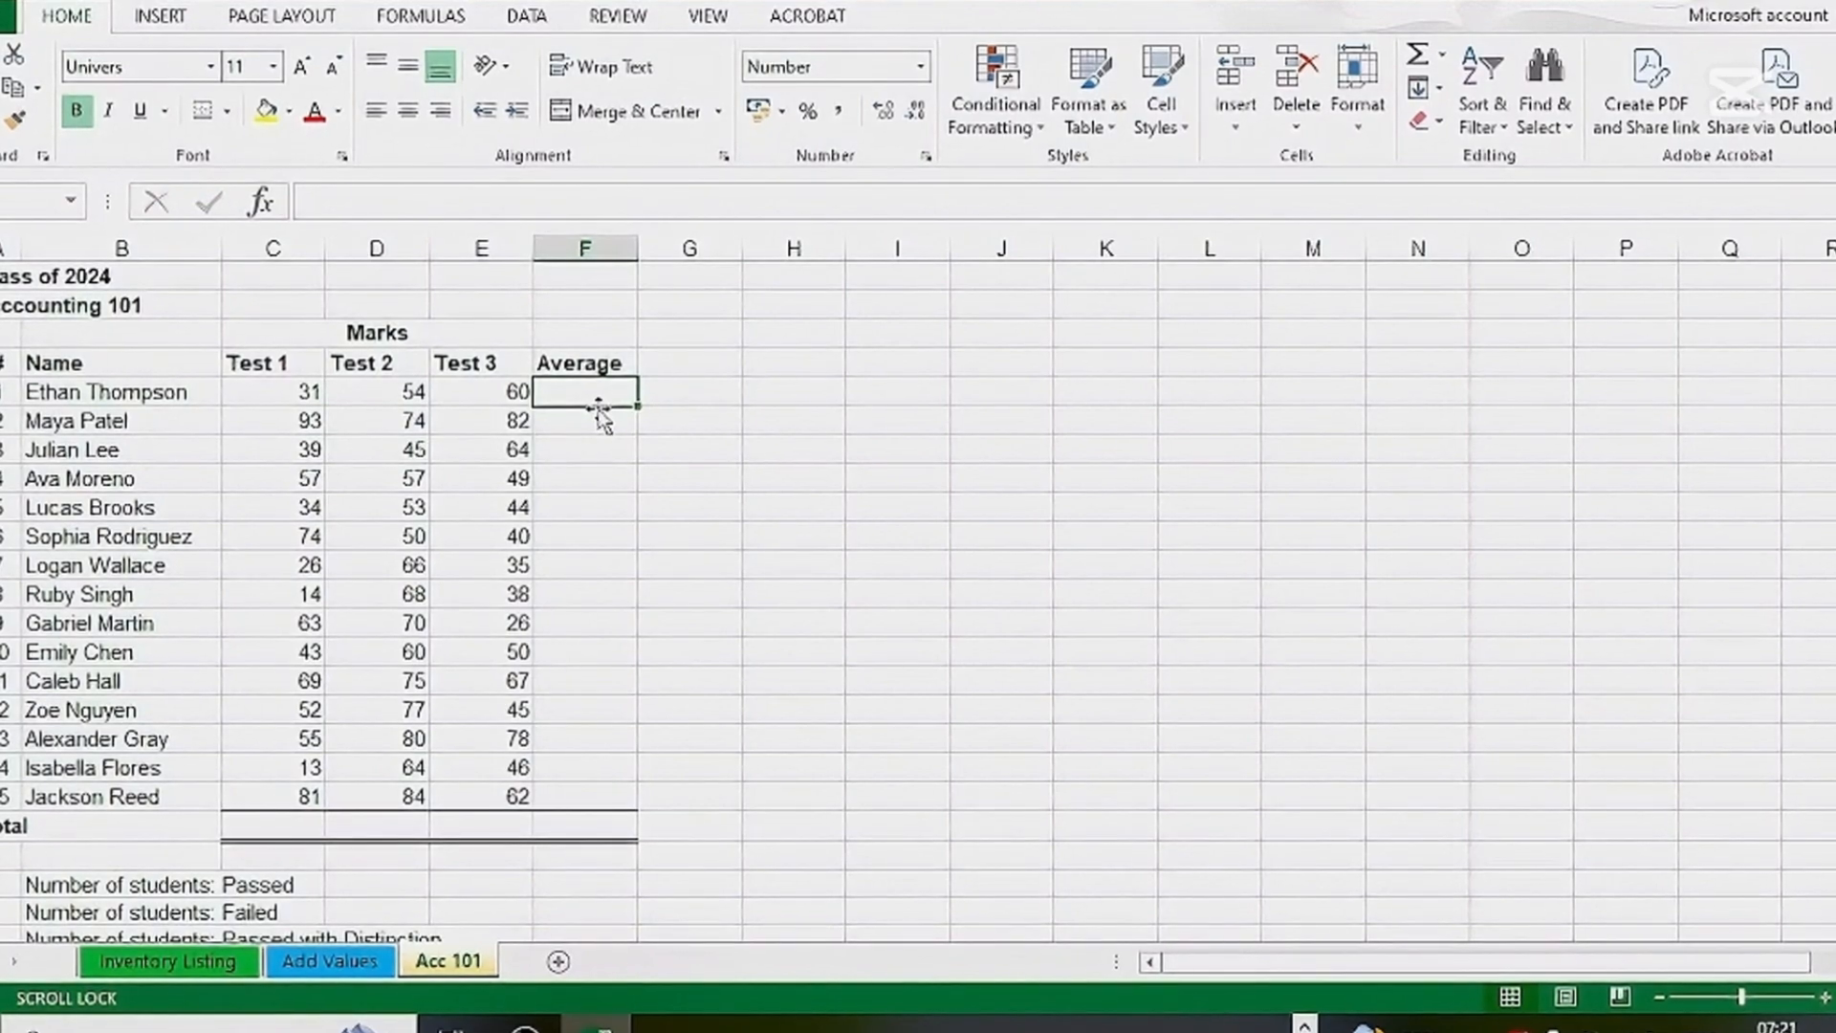
Insert the AVERAGE function in F5 for the first student's test marks, using the range C5:E5
{"action": "left_click", "coordinate": [267, 204]}
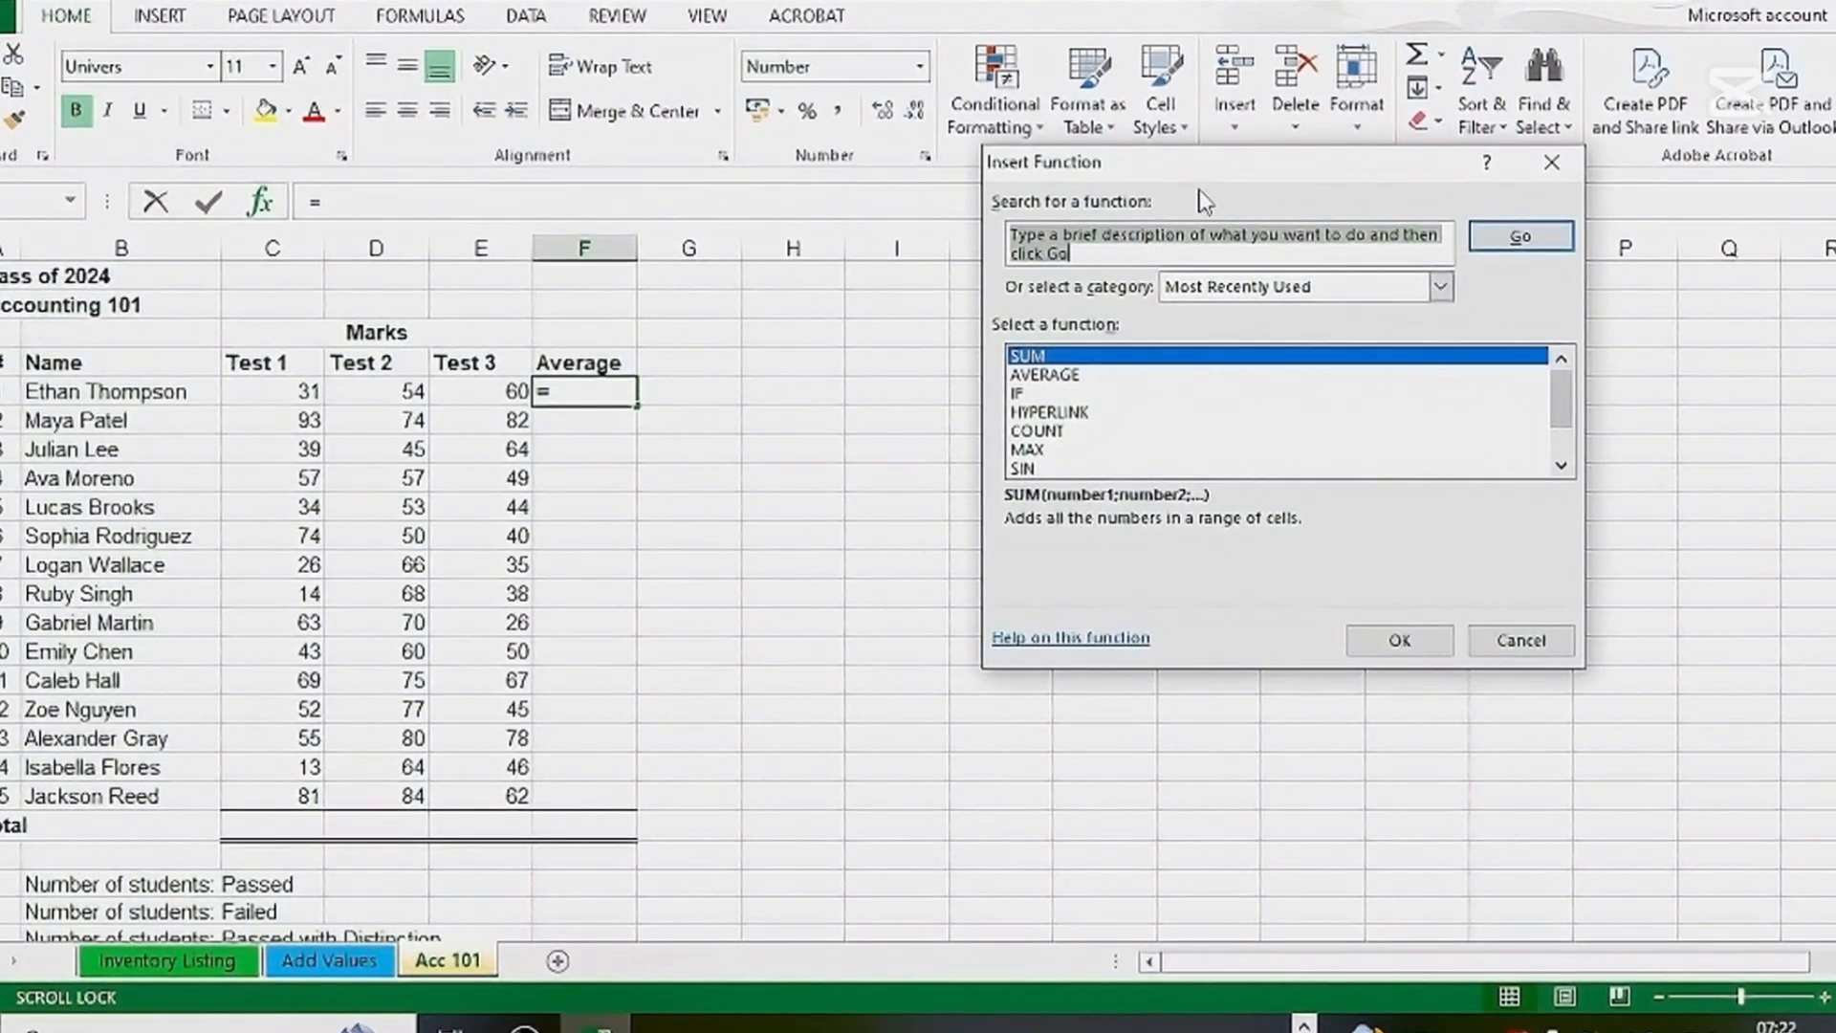
{"action": "left_click", "coordinate": [1044, 374]}
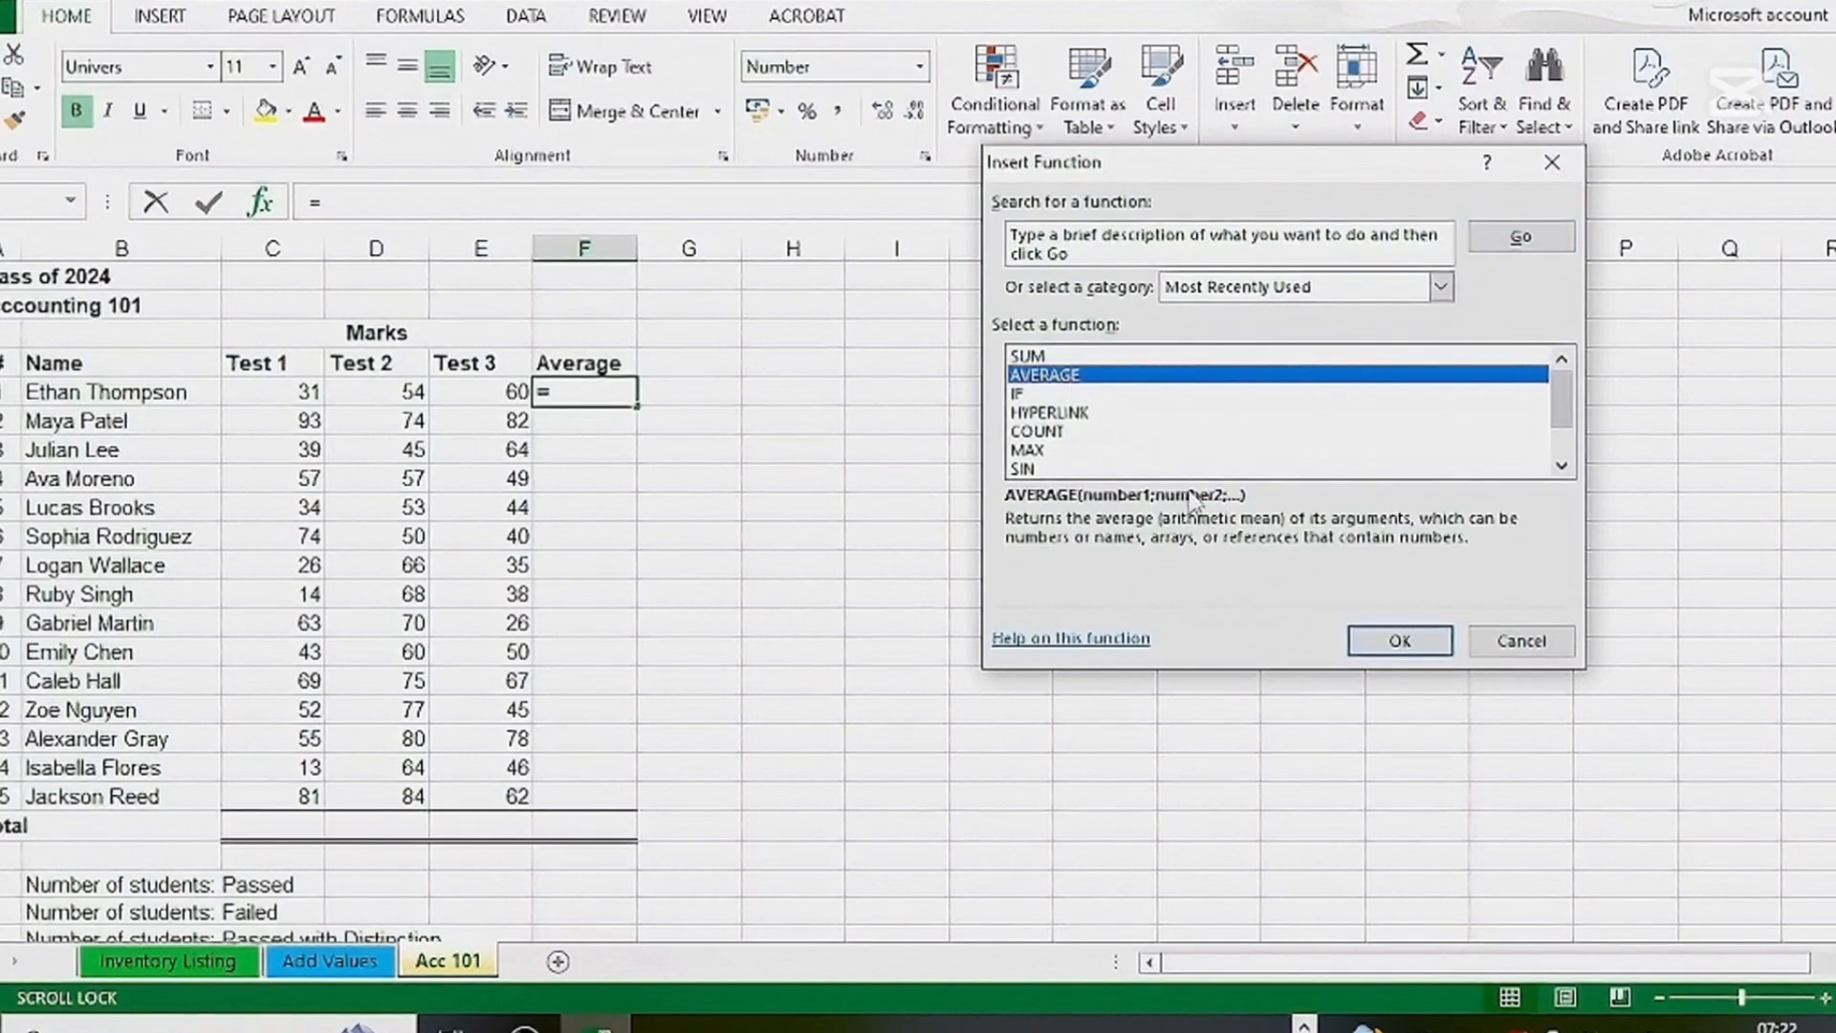
{"action": "left_click", "coordinate": [1401, 641]}
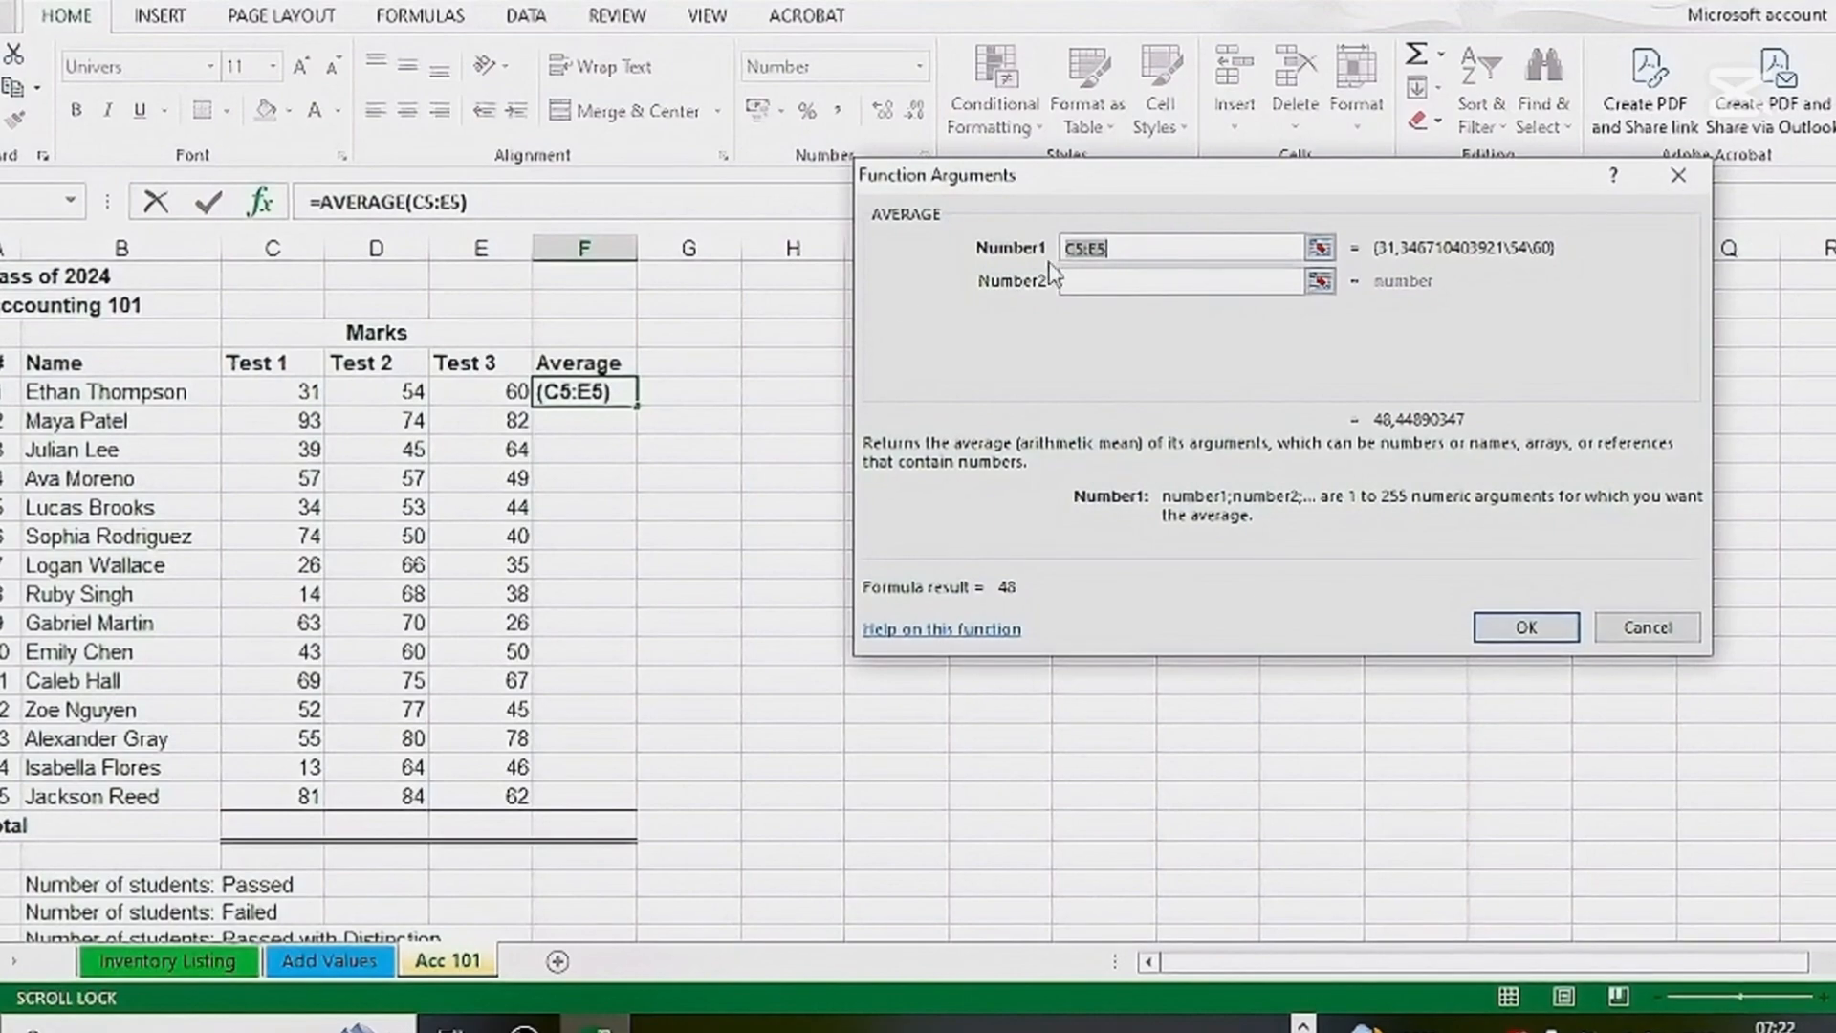
{"action": "left_click_drag", "start_coordinate": [287, 391], "coordinate": [459, 398]}
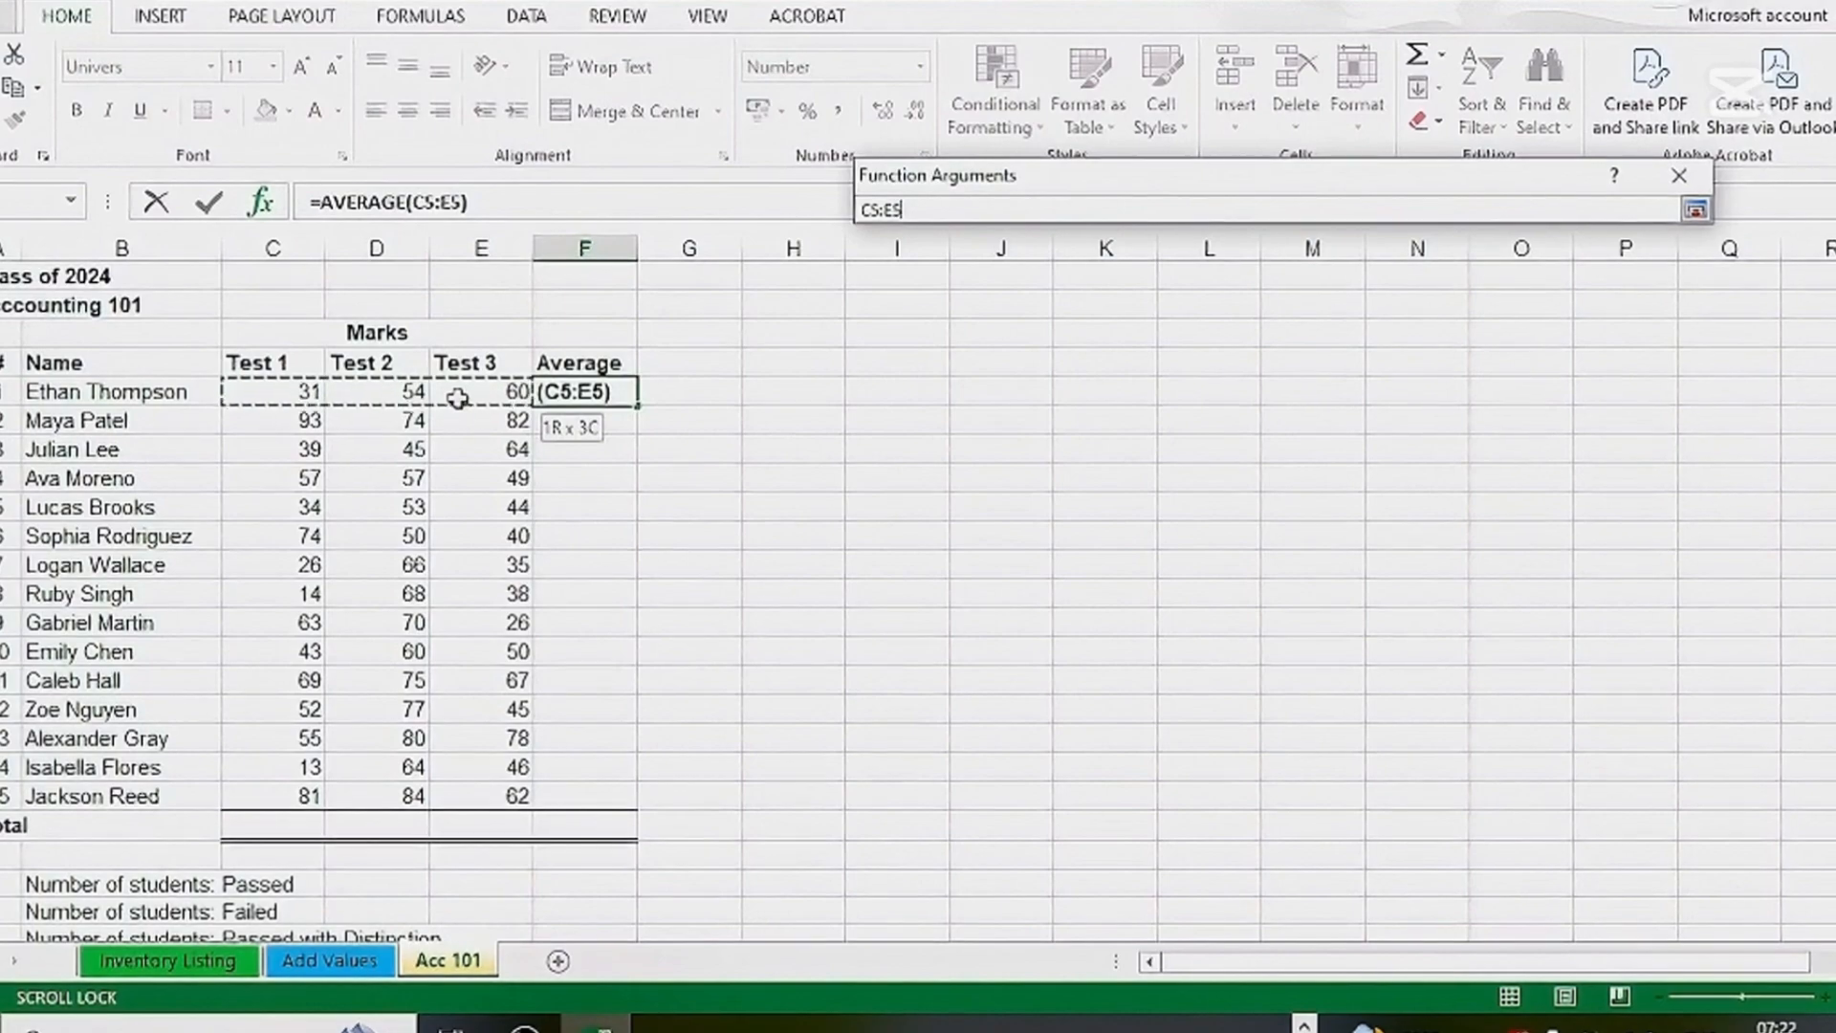
{"action": "left_click_drag", "start_coordinate": [458, 399], "coordinate": [458, 399]}
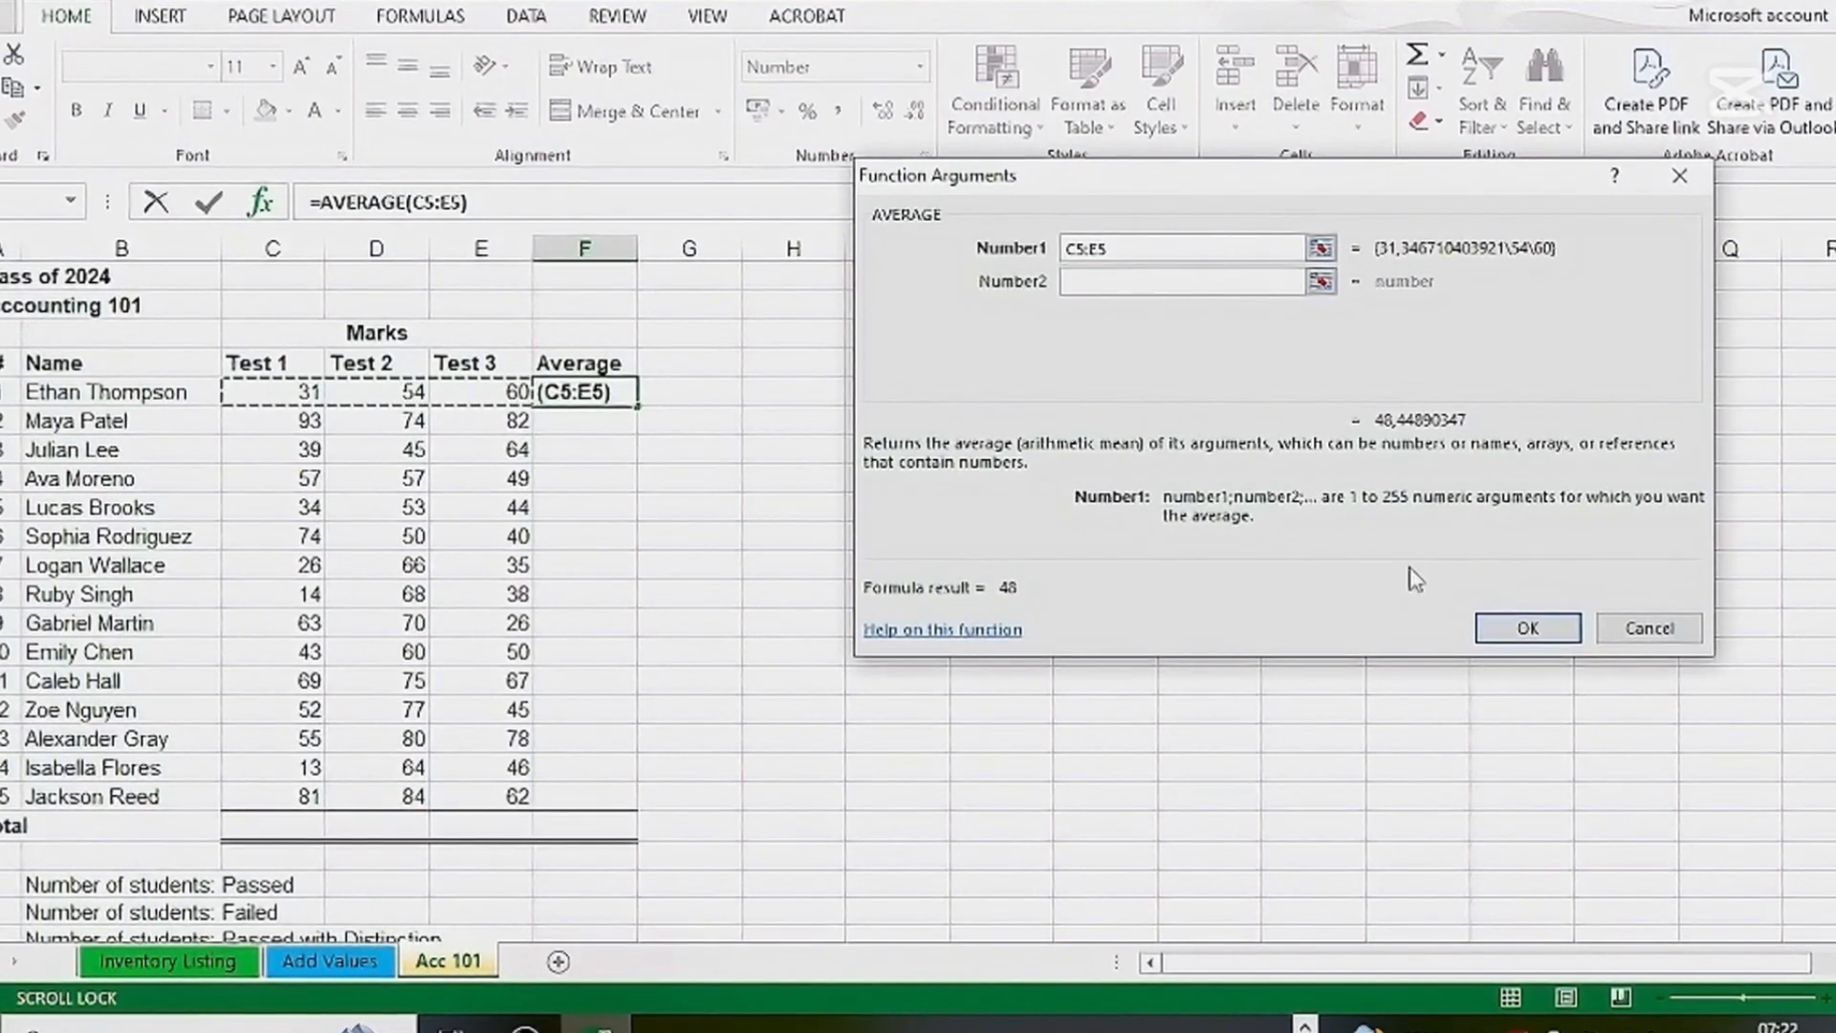
{"action": "left_click", "coordinate": [1504, 631]}
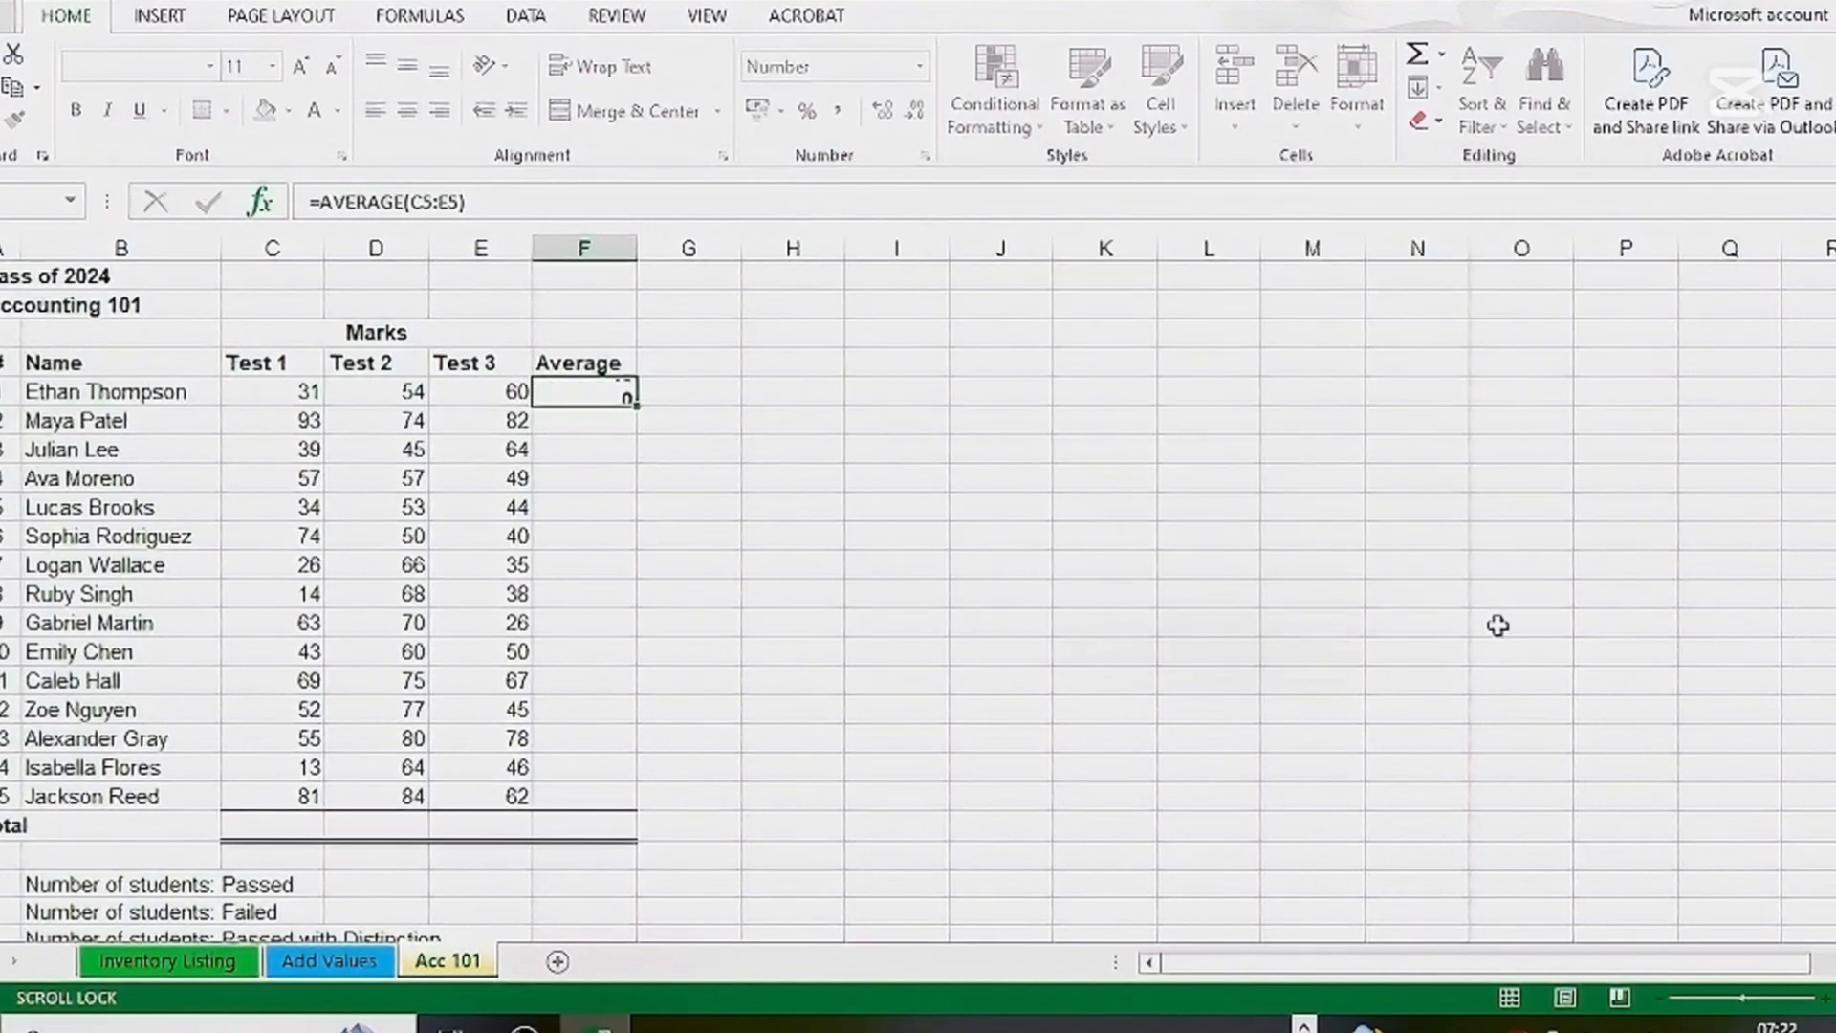
Write the formula =AVERAGE(C5:E5) directly in F5, picking AVERAGE from the function suggestions
{"action": "left_click", "coordinate": [621, 447]}
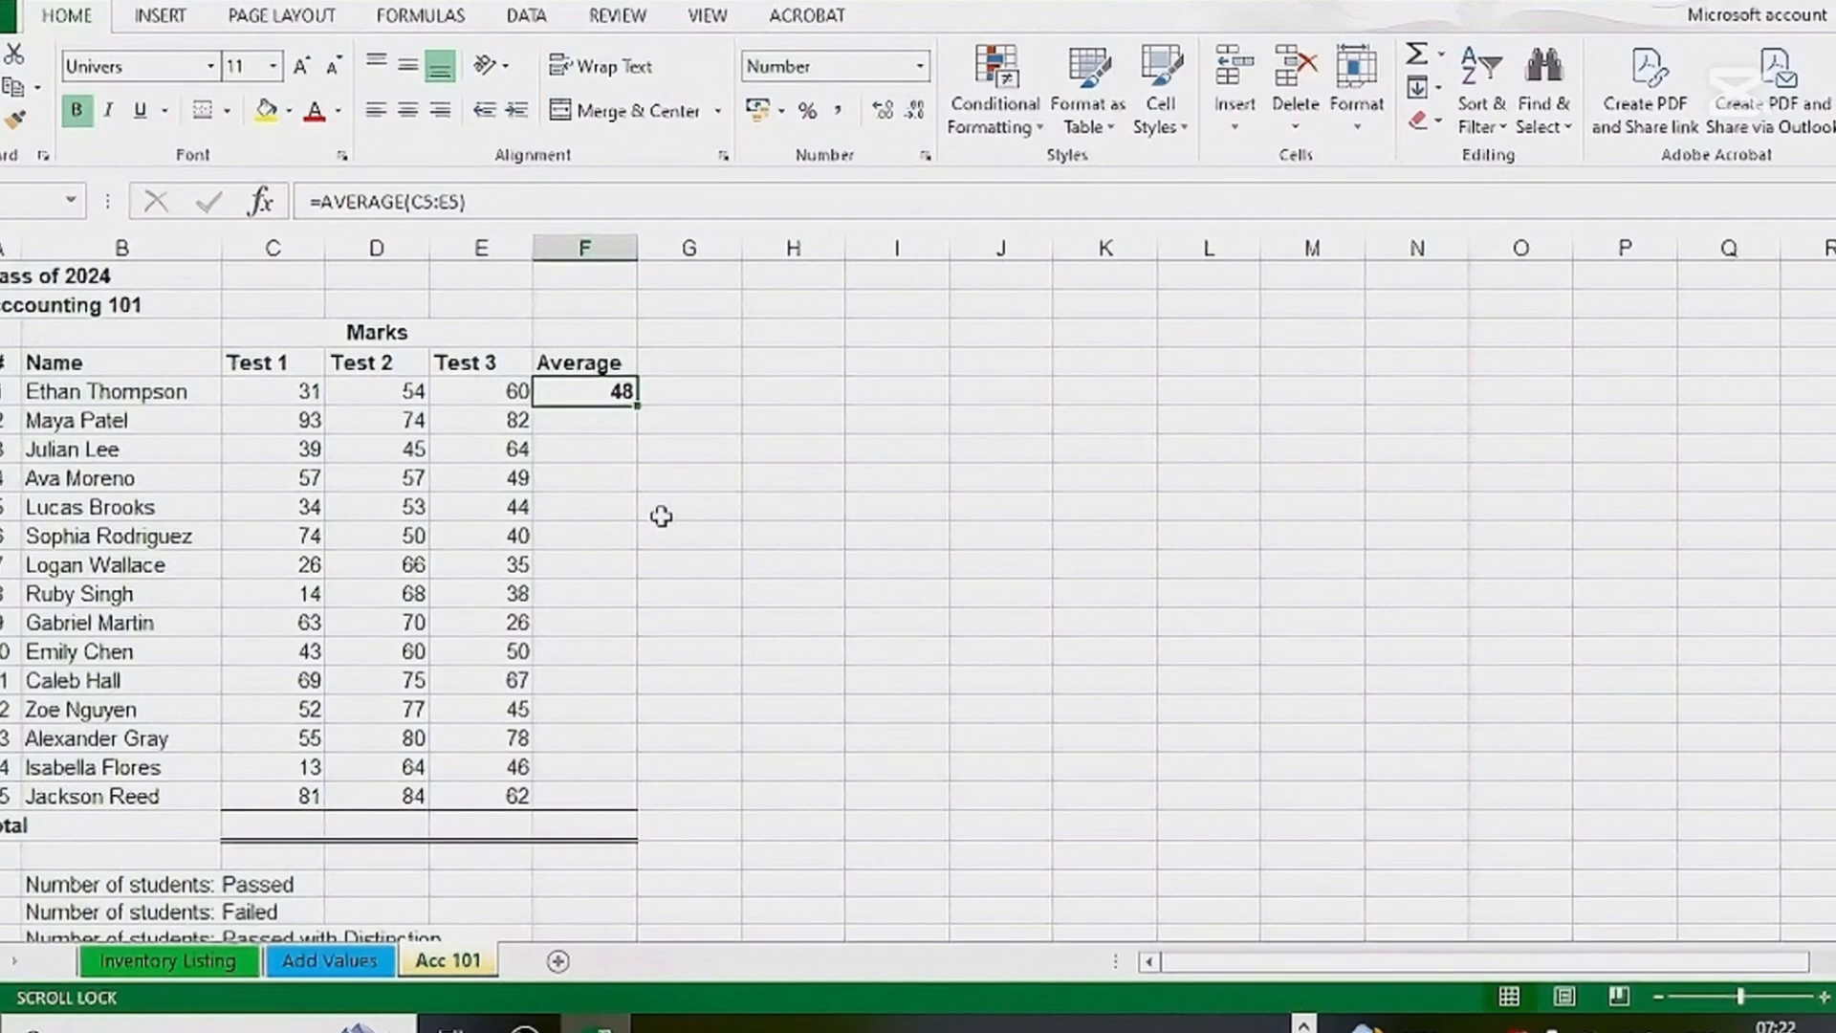
{"action": "type", "text": "="}
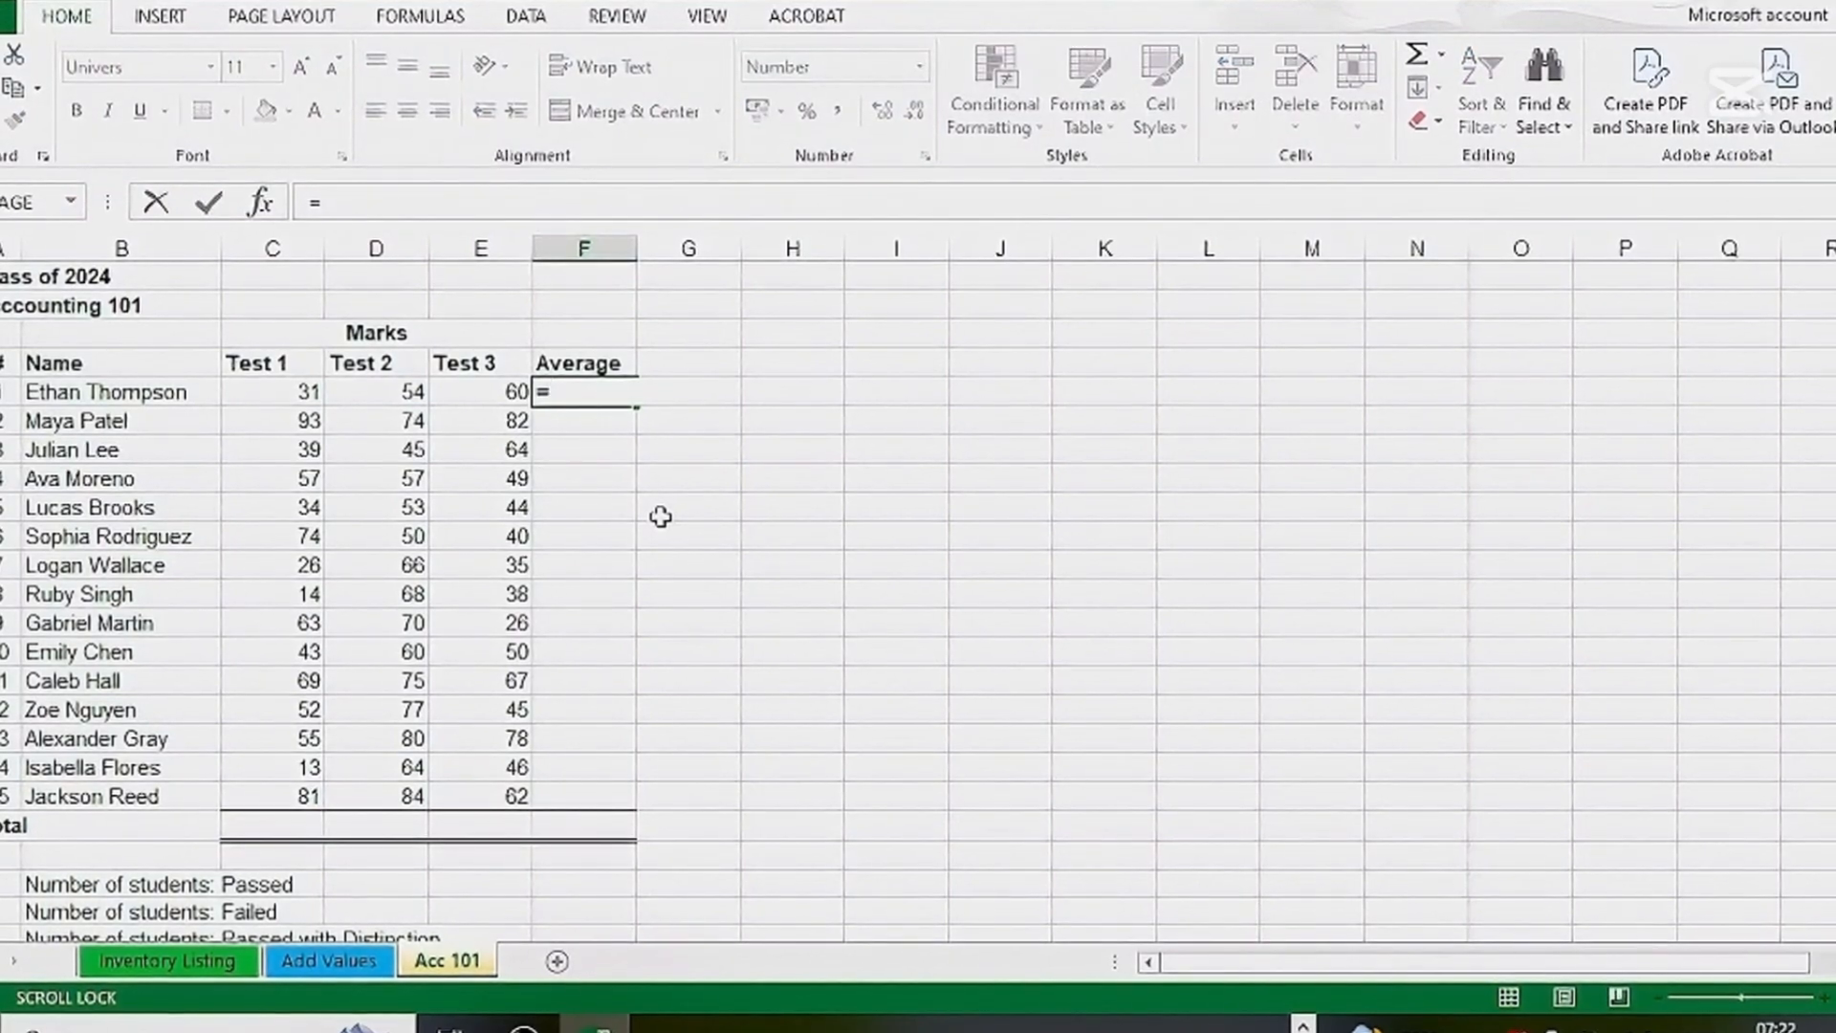
{"action": "type", "text": "sum"}
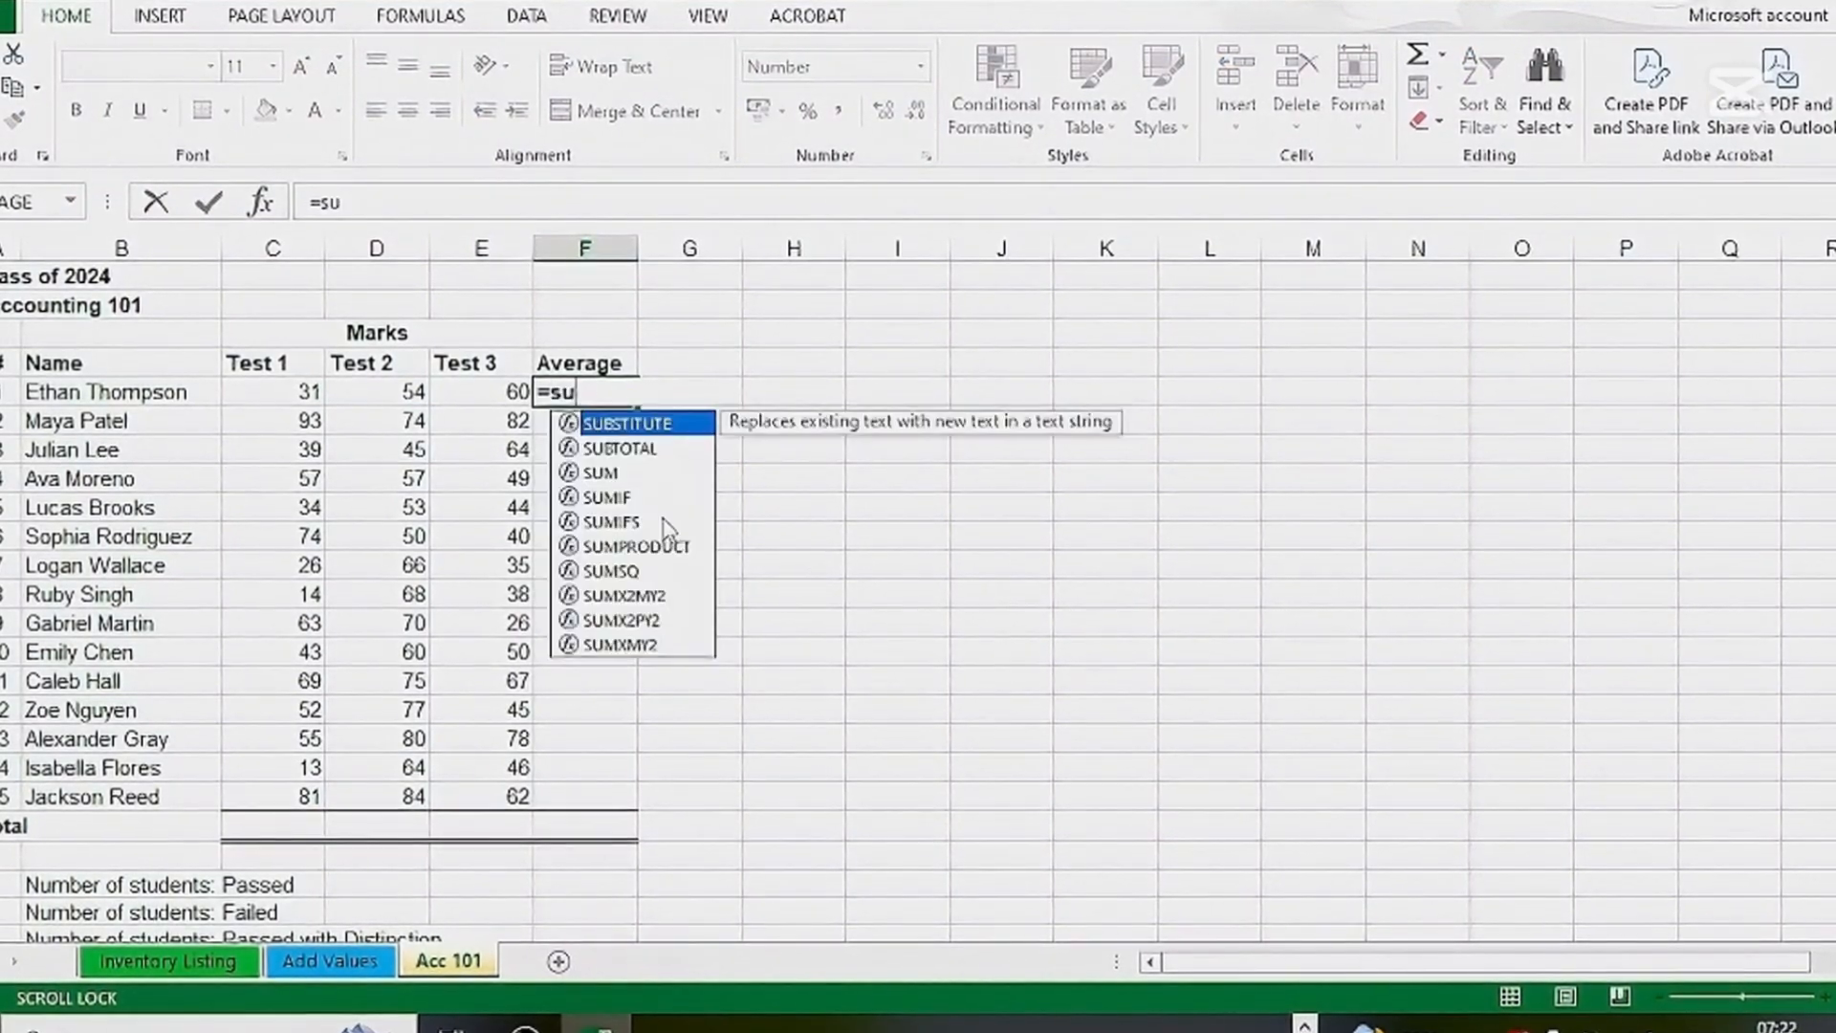
{"action": "key", "text": "BackSpace"}
{"action": "key", "text": "BackSpace"}
{"action": "key", "text": "BackSpace"}
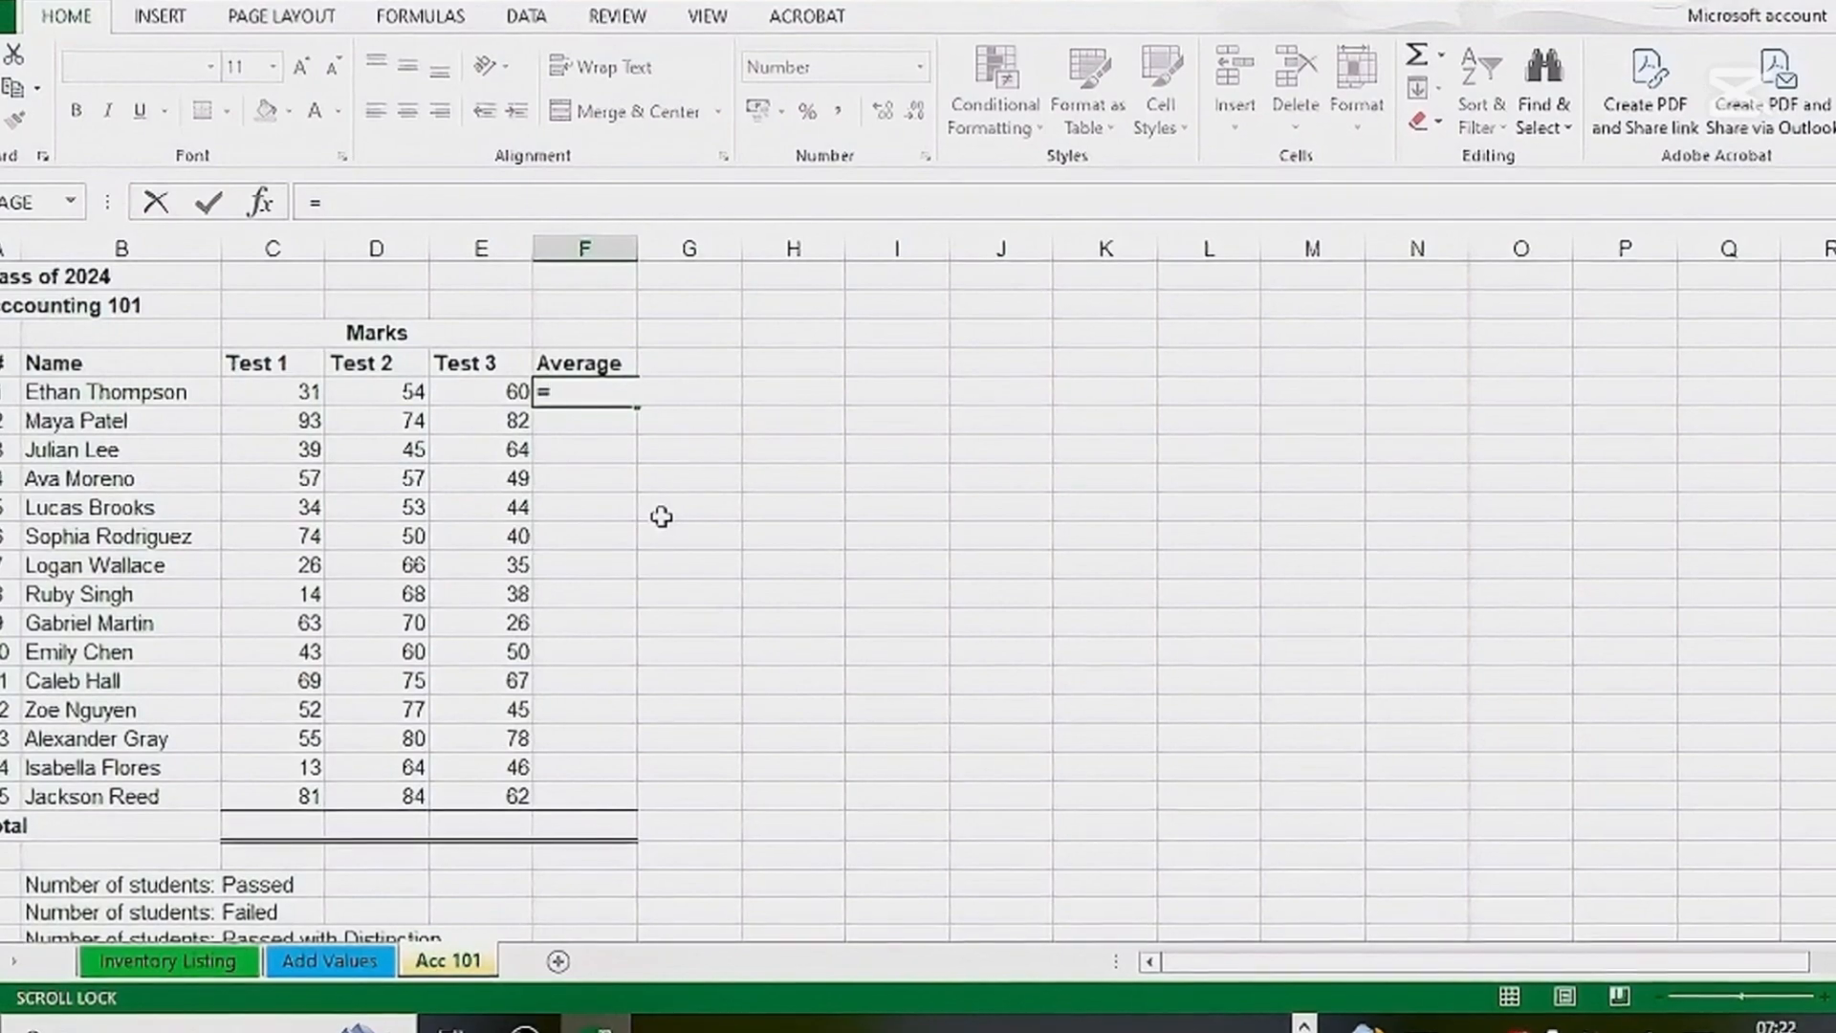
{"action": "type", "text": "ave"}
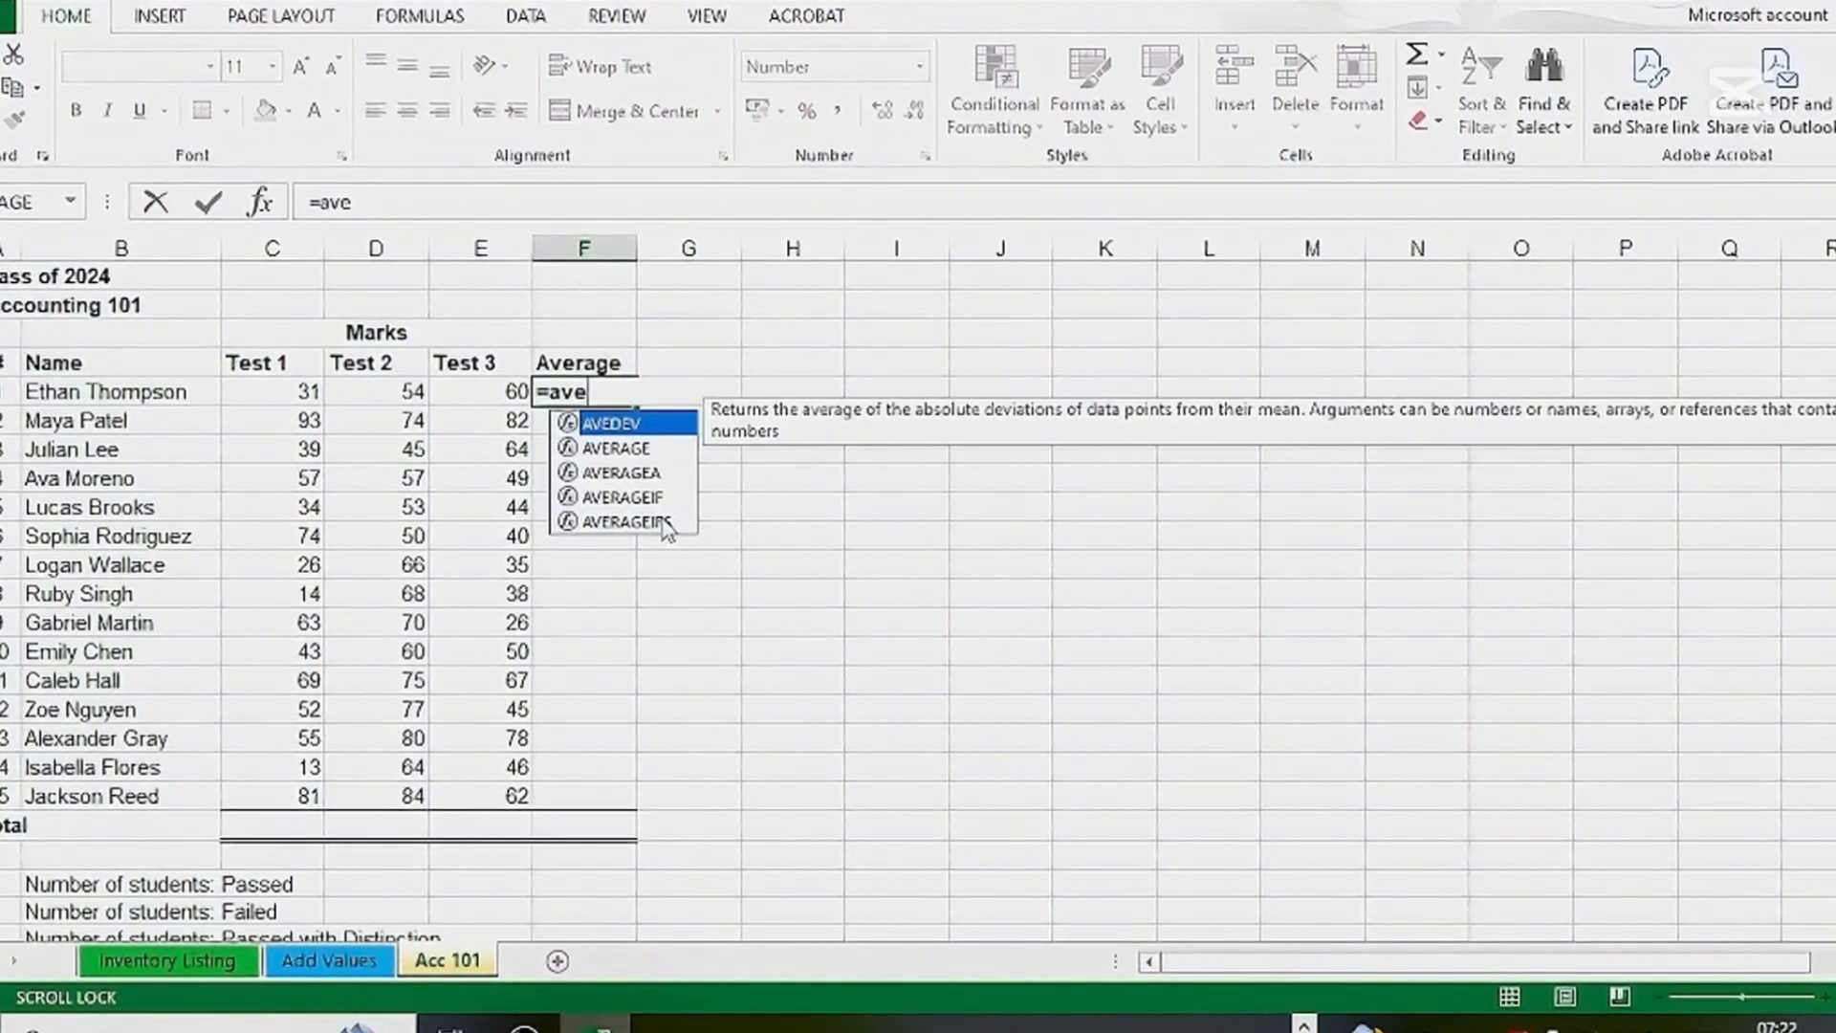
{"action": "double_click", "coordinate": [593, 451]}
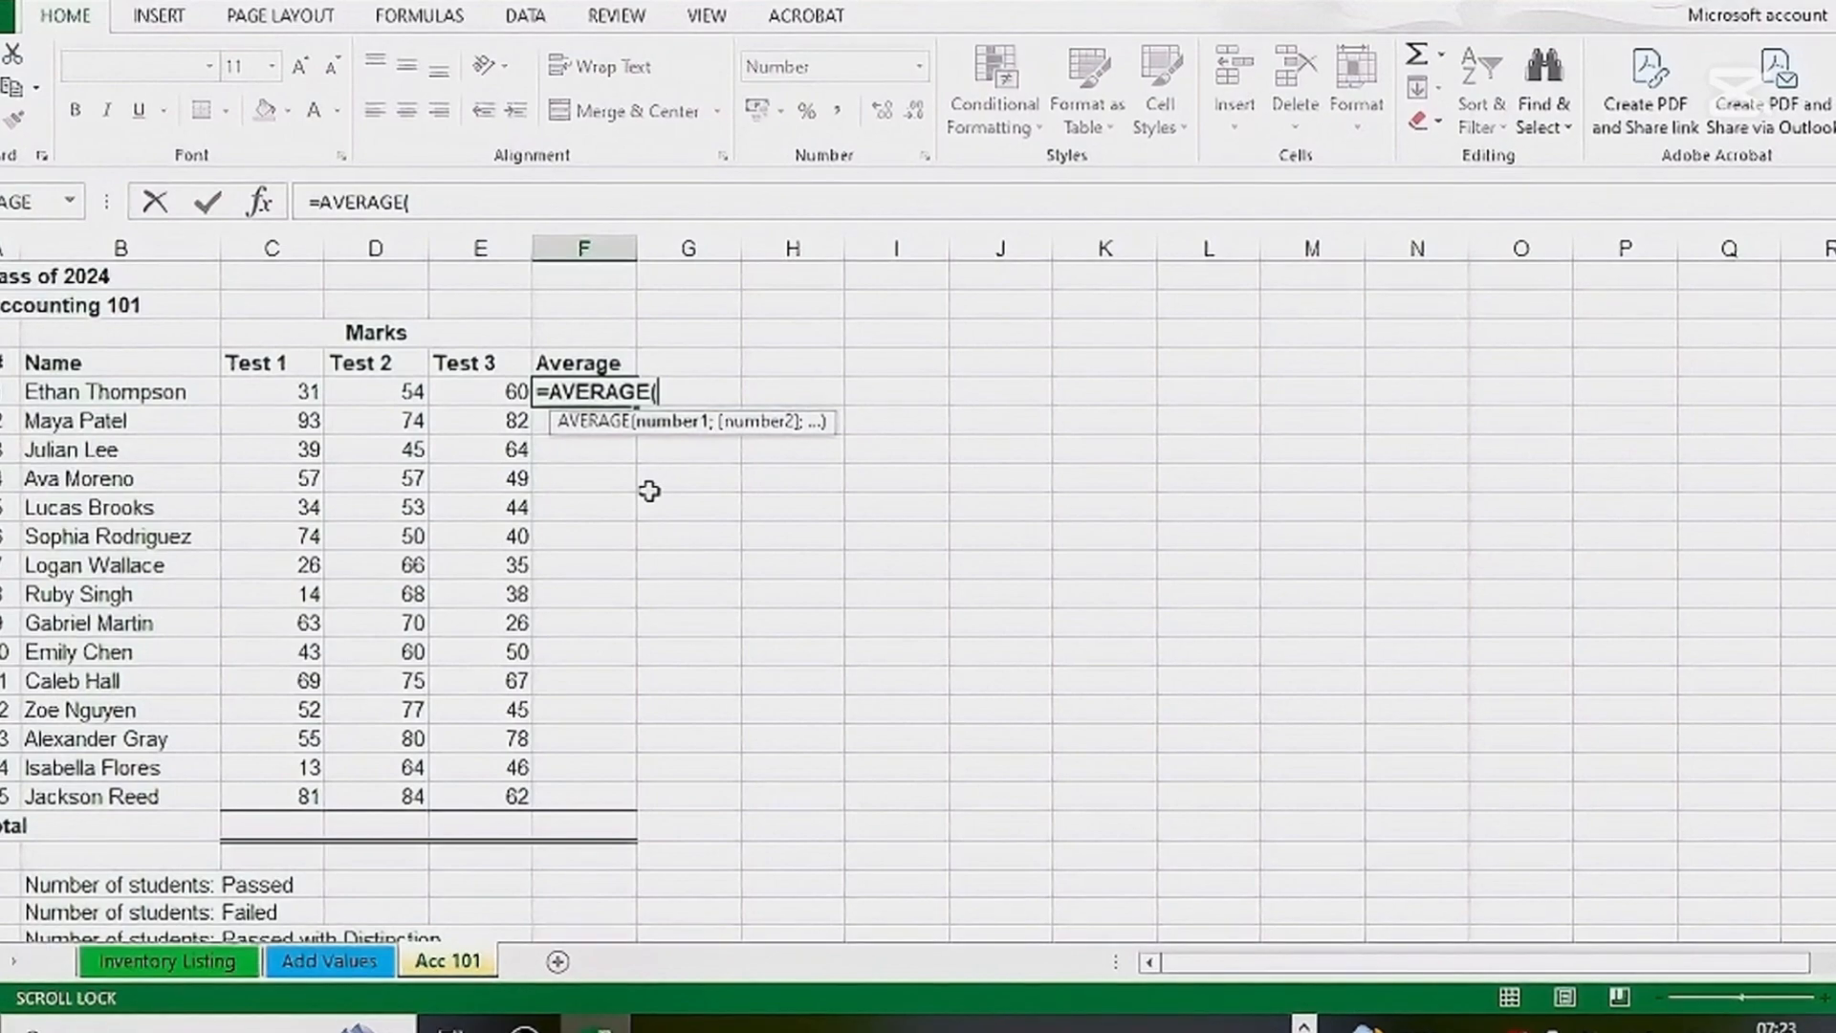
{"action": "left_click_drag", "start_coordinate": [403, 391], "coordinate": [473, 387]}
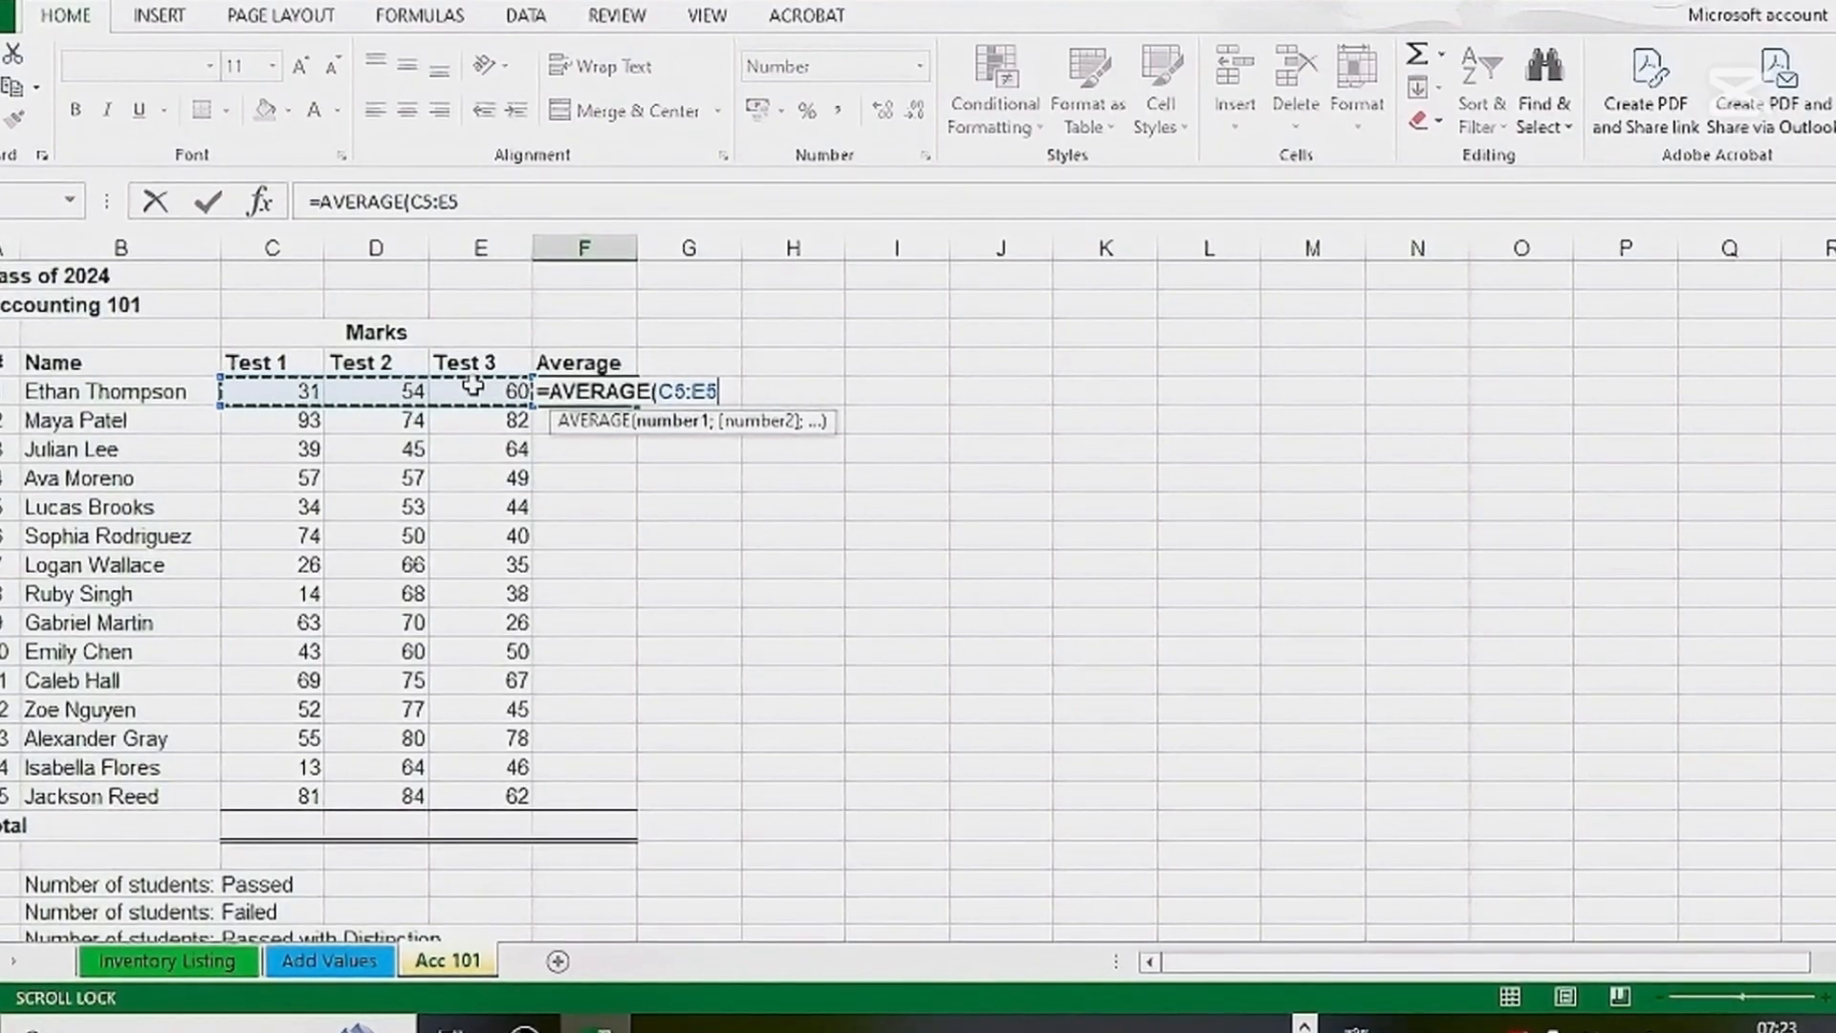
{"action": "key", "text": "Return"}
{"action": "key", "text": "Tab"}
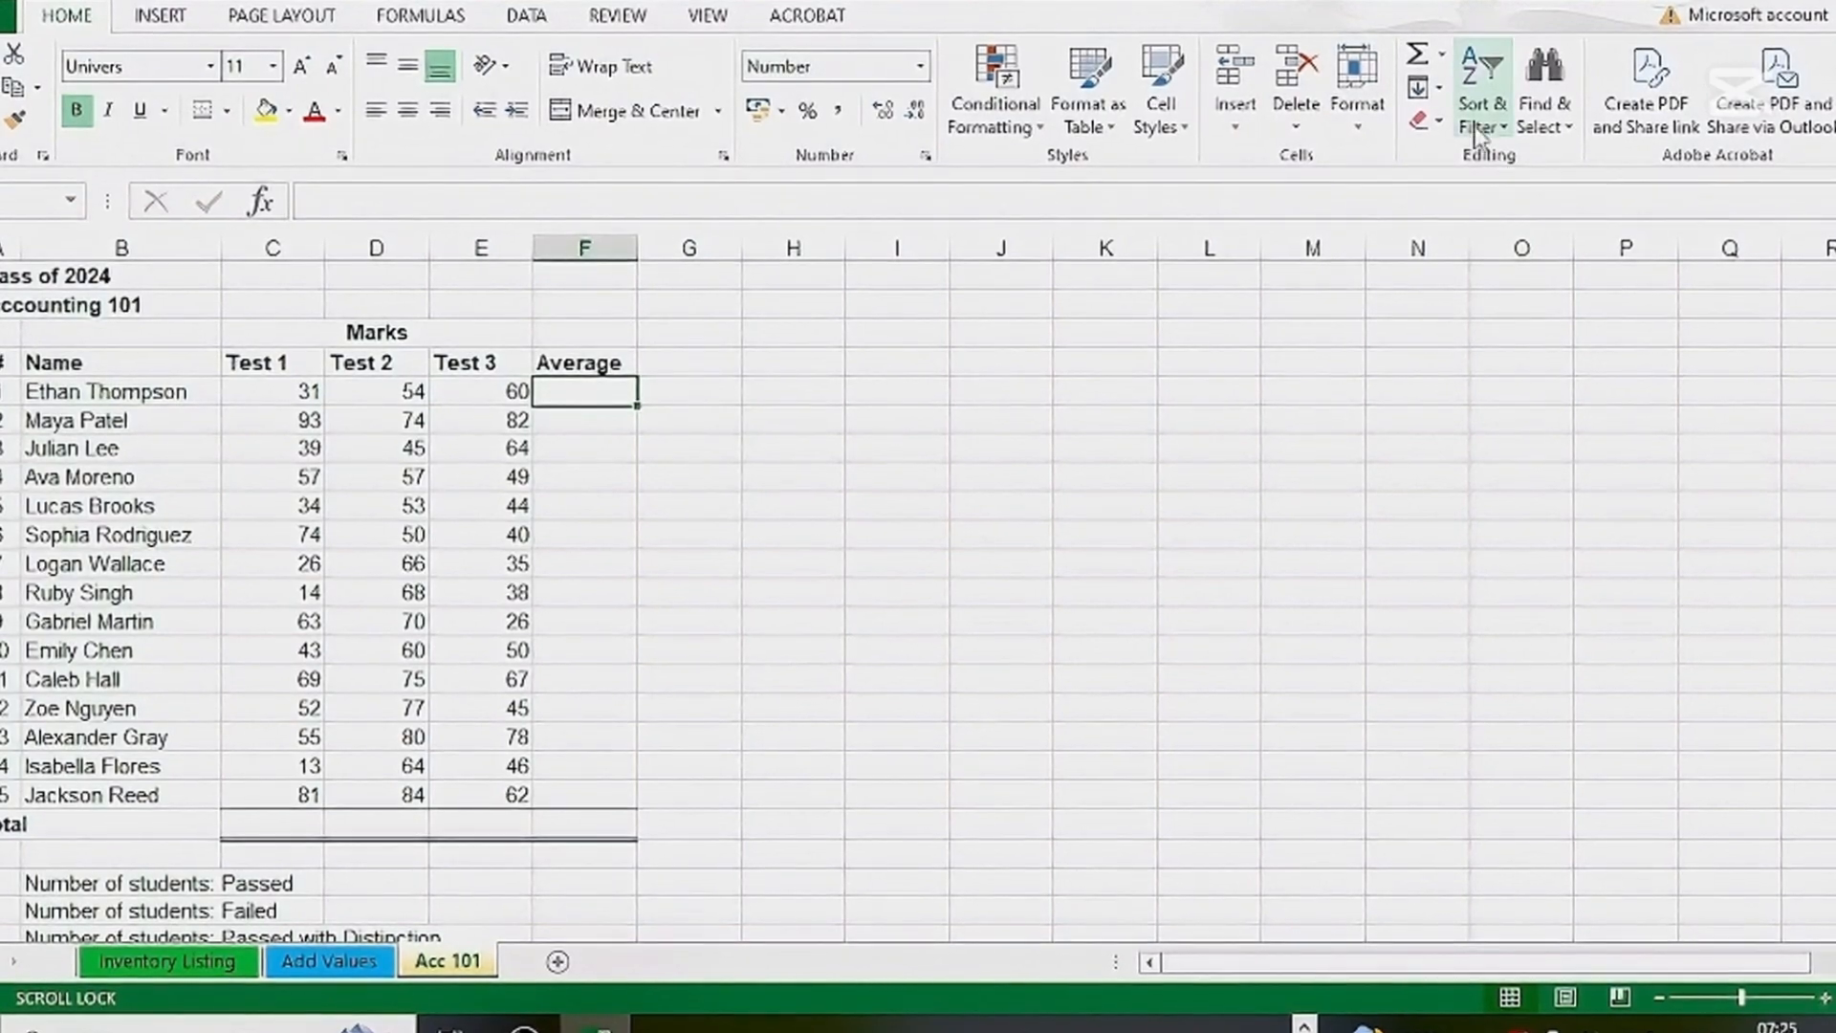
Calculate the first student's average in F5 with the AutoSum Average option over C5:E5
{"action": "left_click", "coordinate": [1444, 59]}
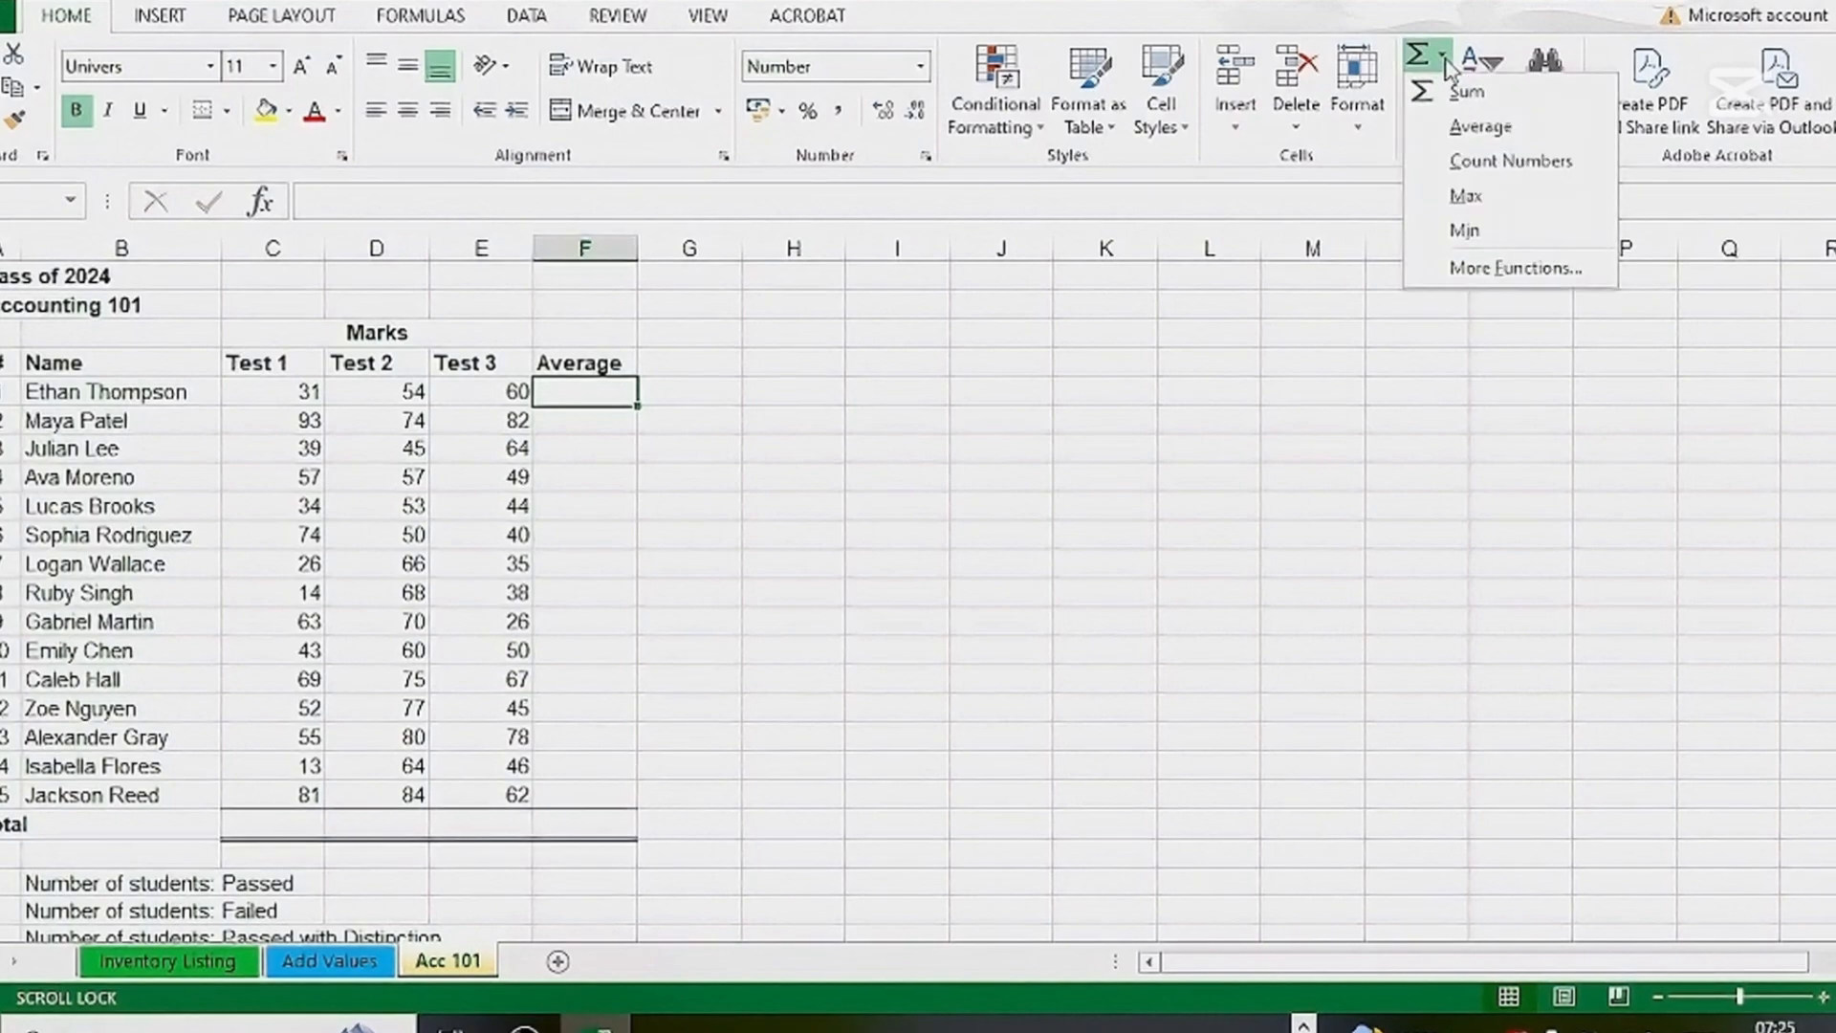
{"action": "left_click", "coordinate": [1468, 126]}
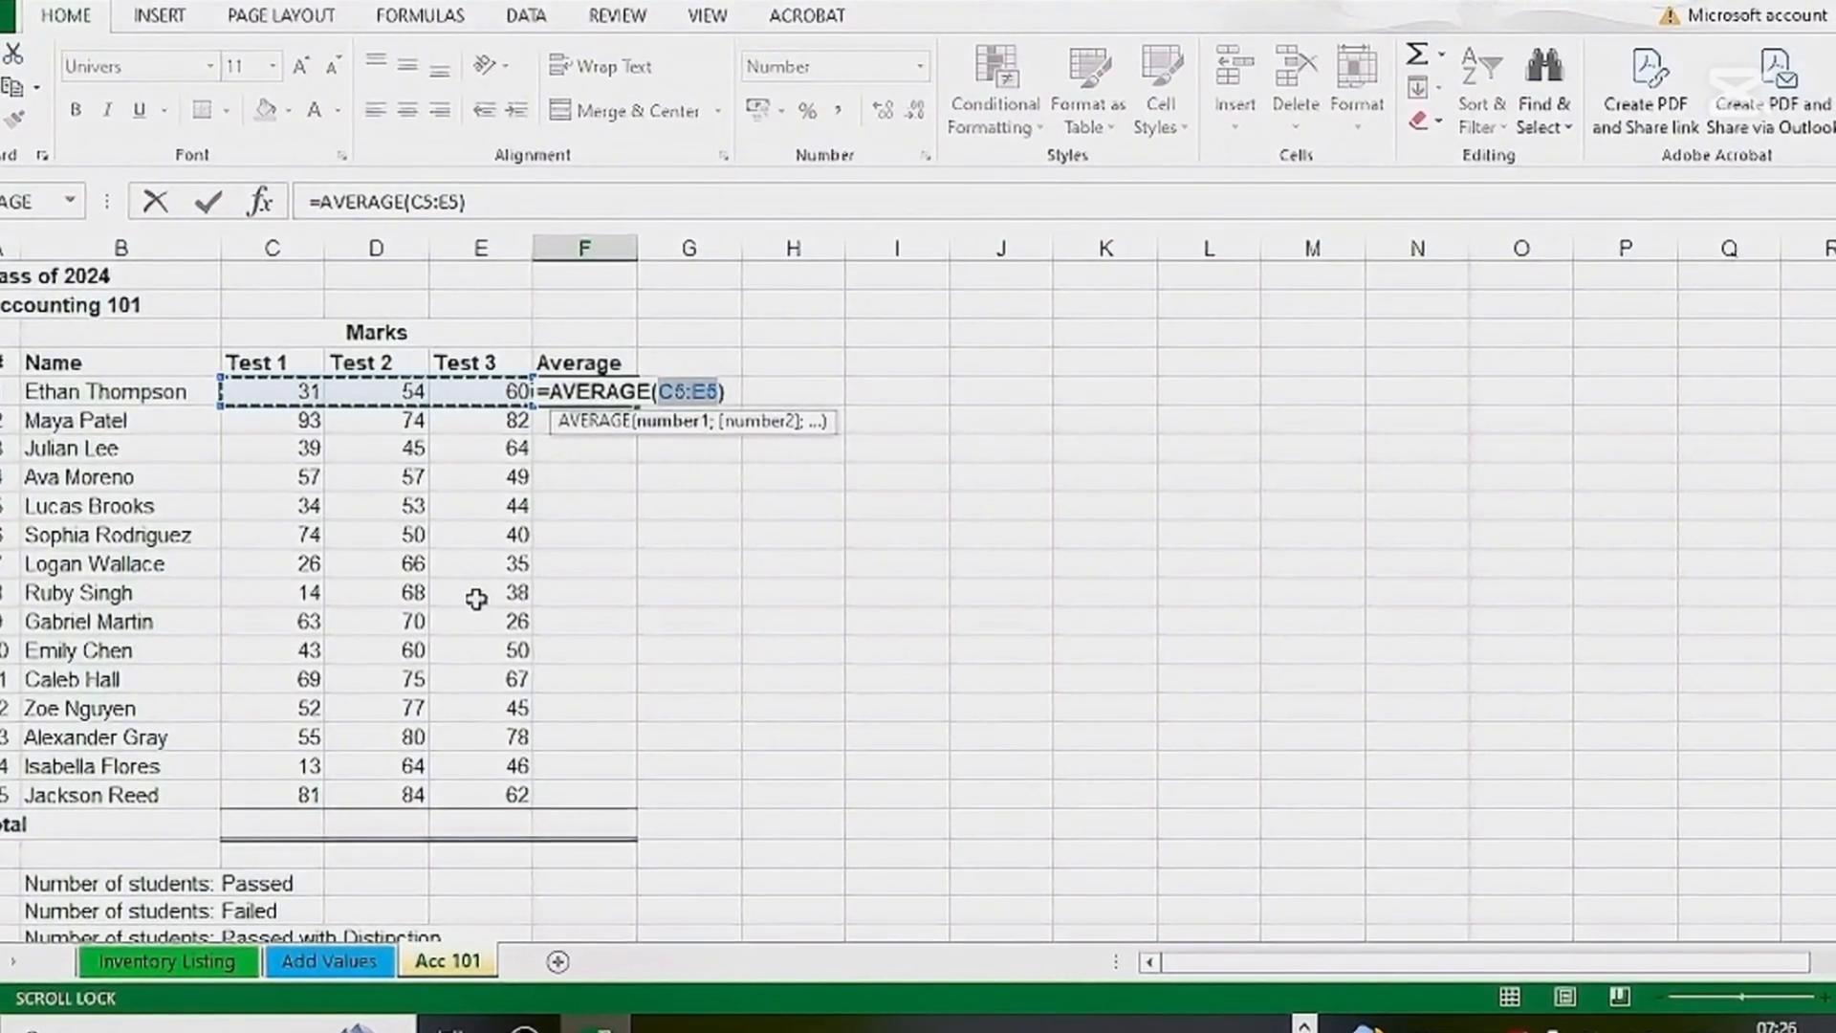
{"action": "key", "text": "Return"}
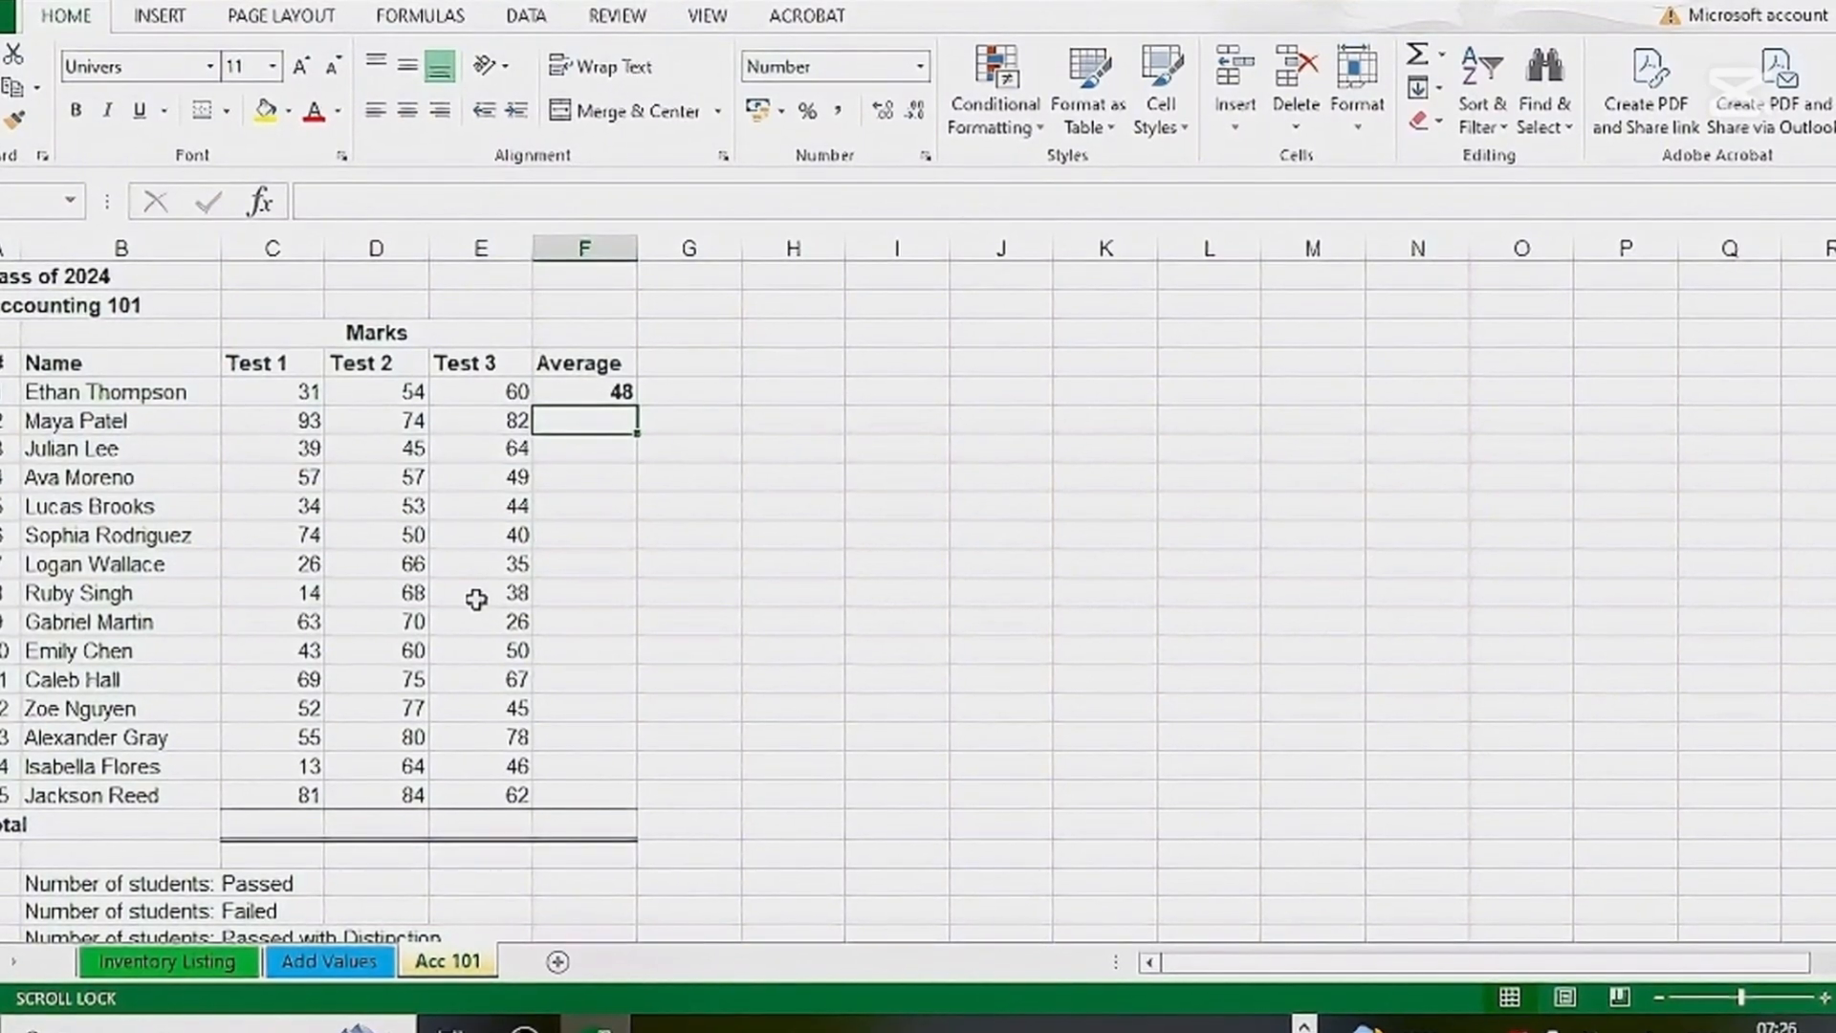
Fill the average formula from F5 down to the last student's row, F19
{"action": "left_click", "coordinate": [598, 449]}
{"action": "left_click", "coordinate": [590, 478]}
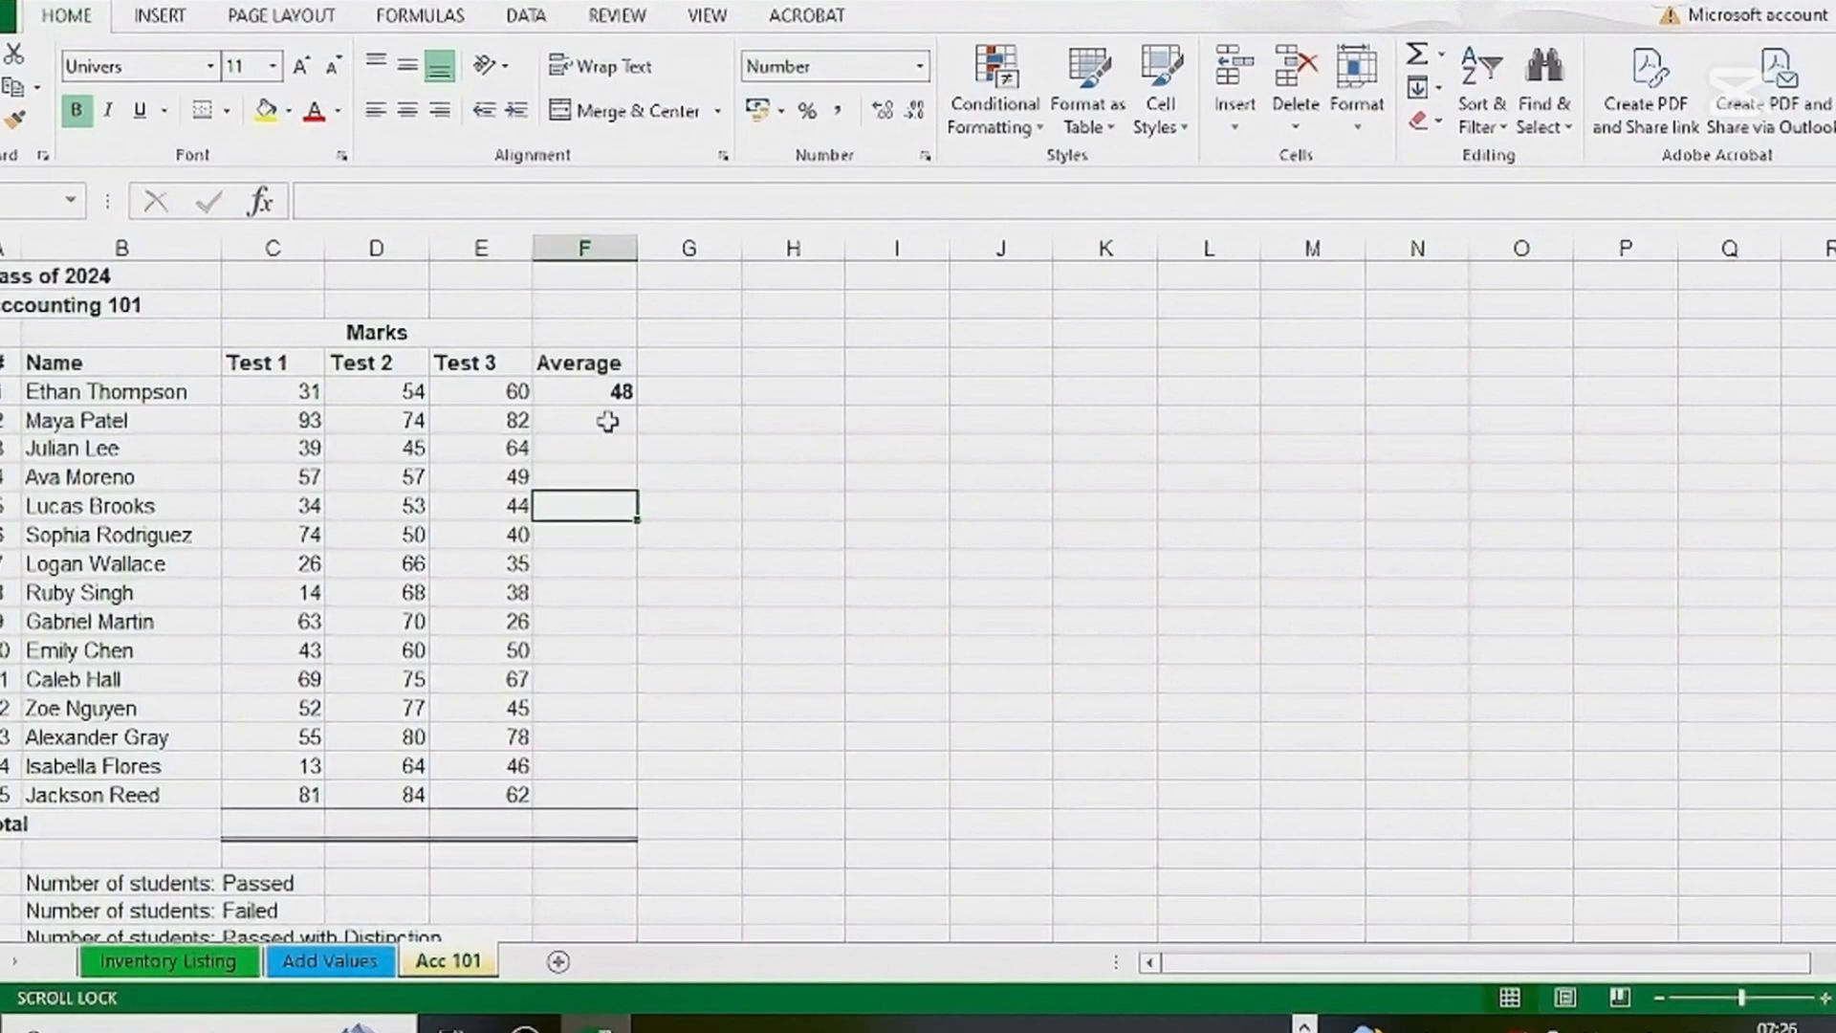
{"action": "left_click", "coordinate": [611, 393]}
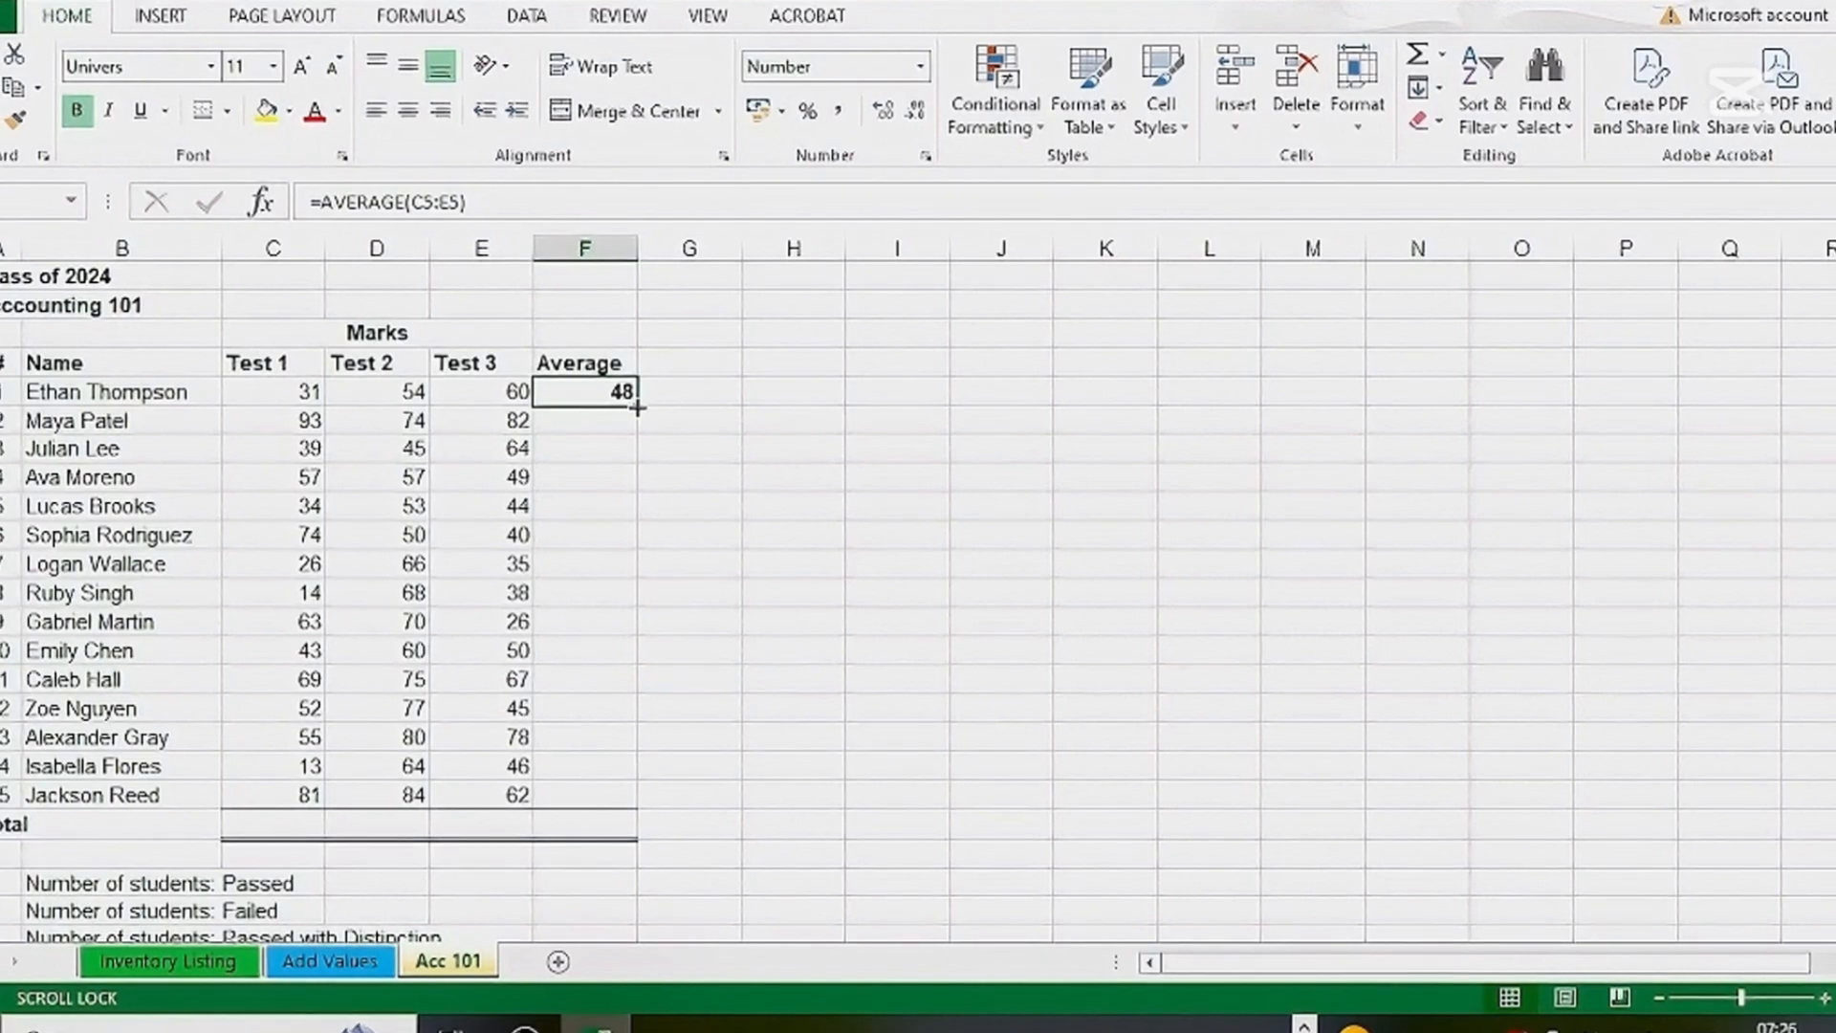
{"action": "left_click_drag", "start_coordinate": [637, 406], "coordinate": [623, 804]}
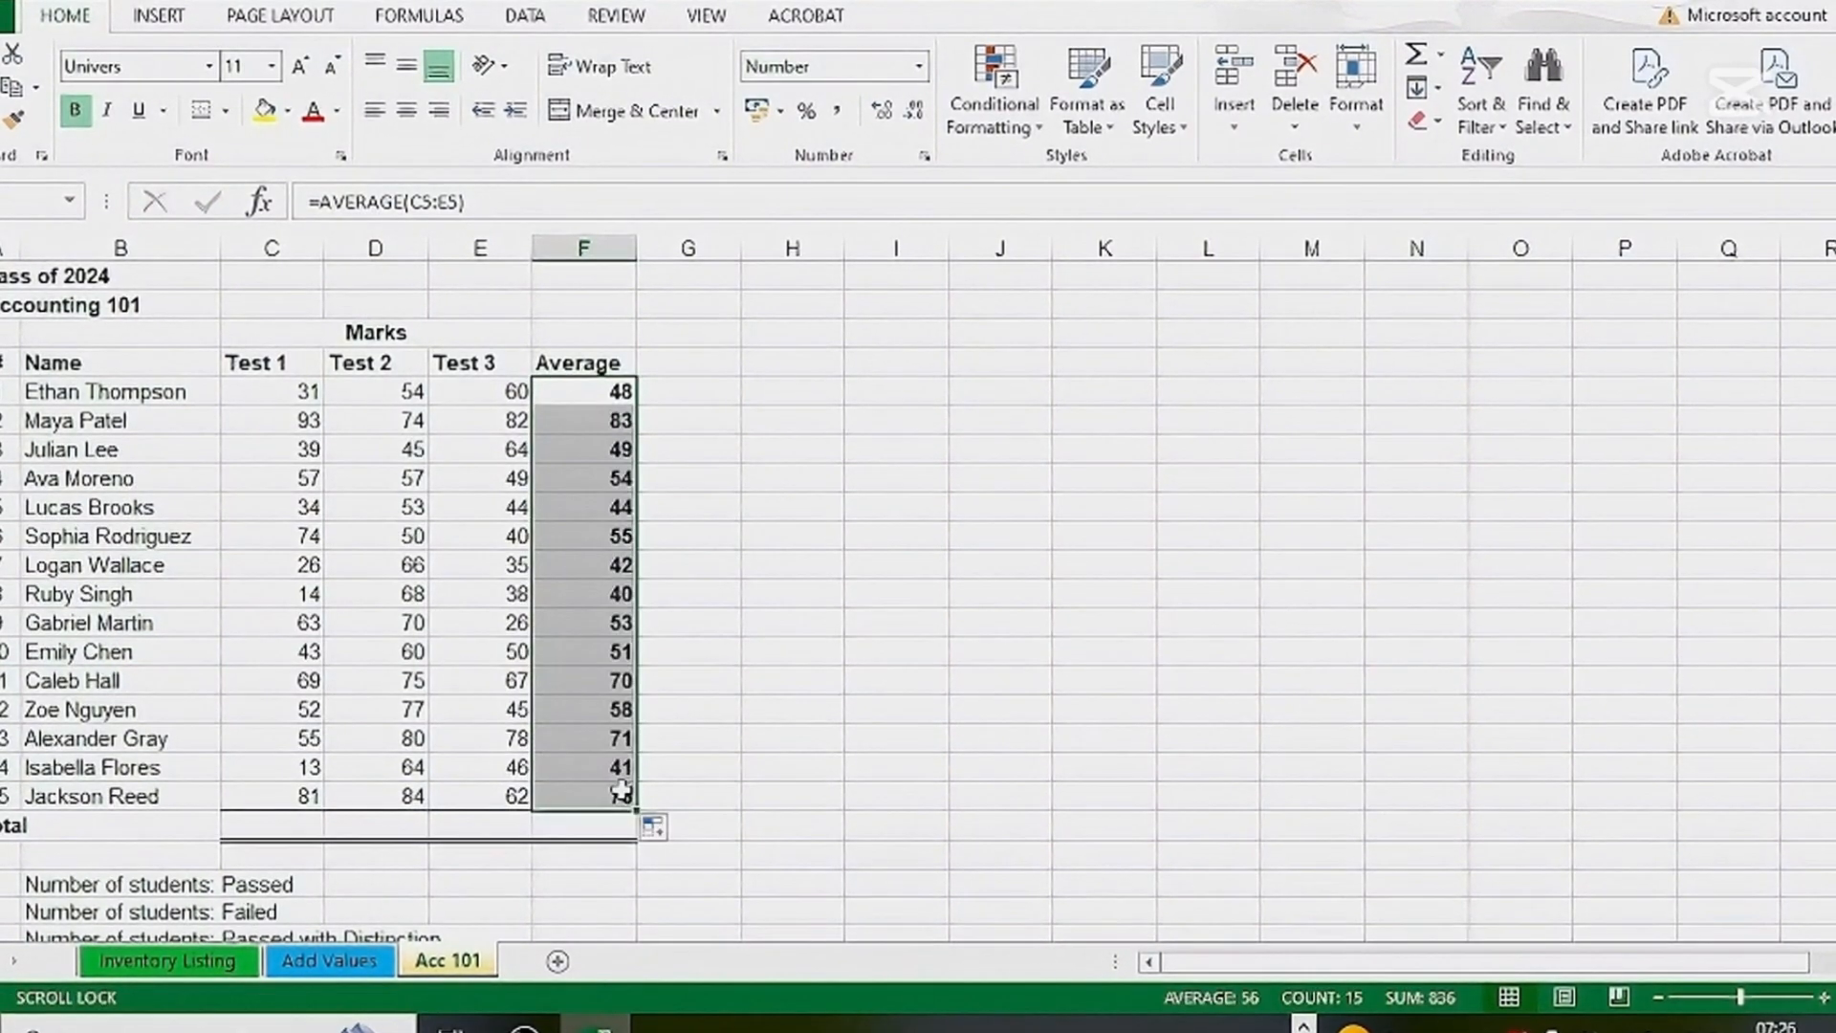
Clear all the student averages in F5:F19
{"action": "left_click", "coordinate": [338, 564]}
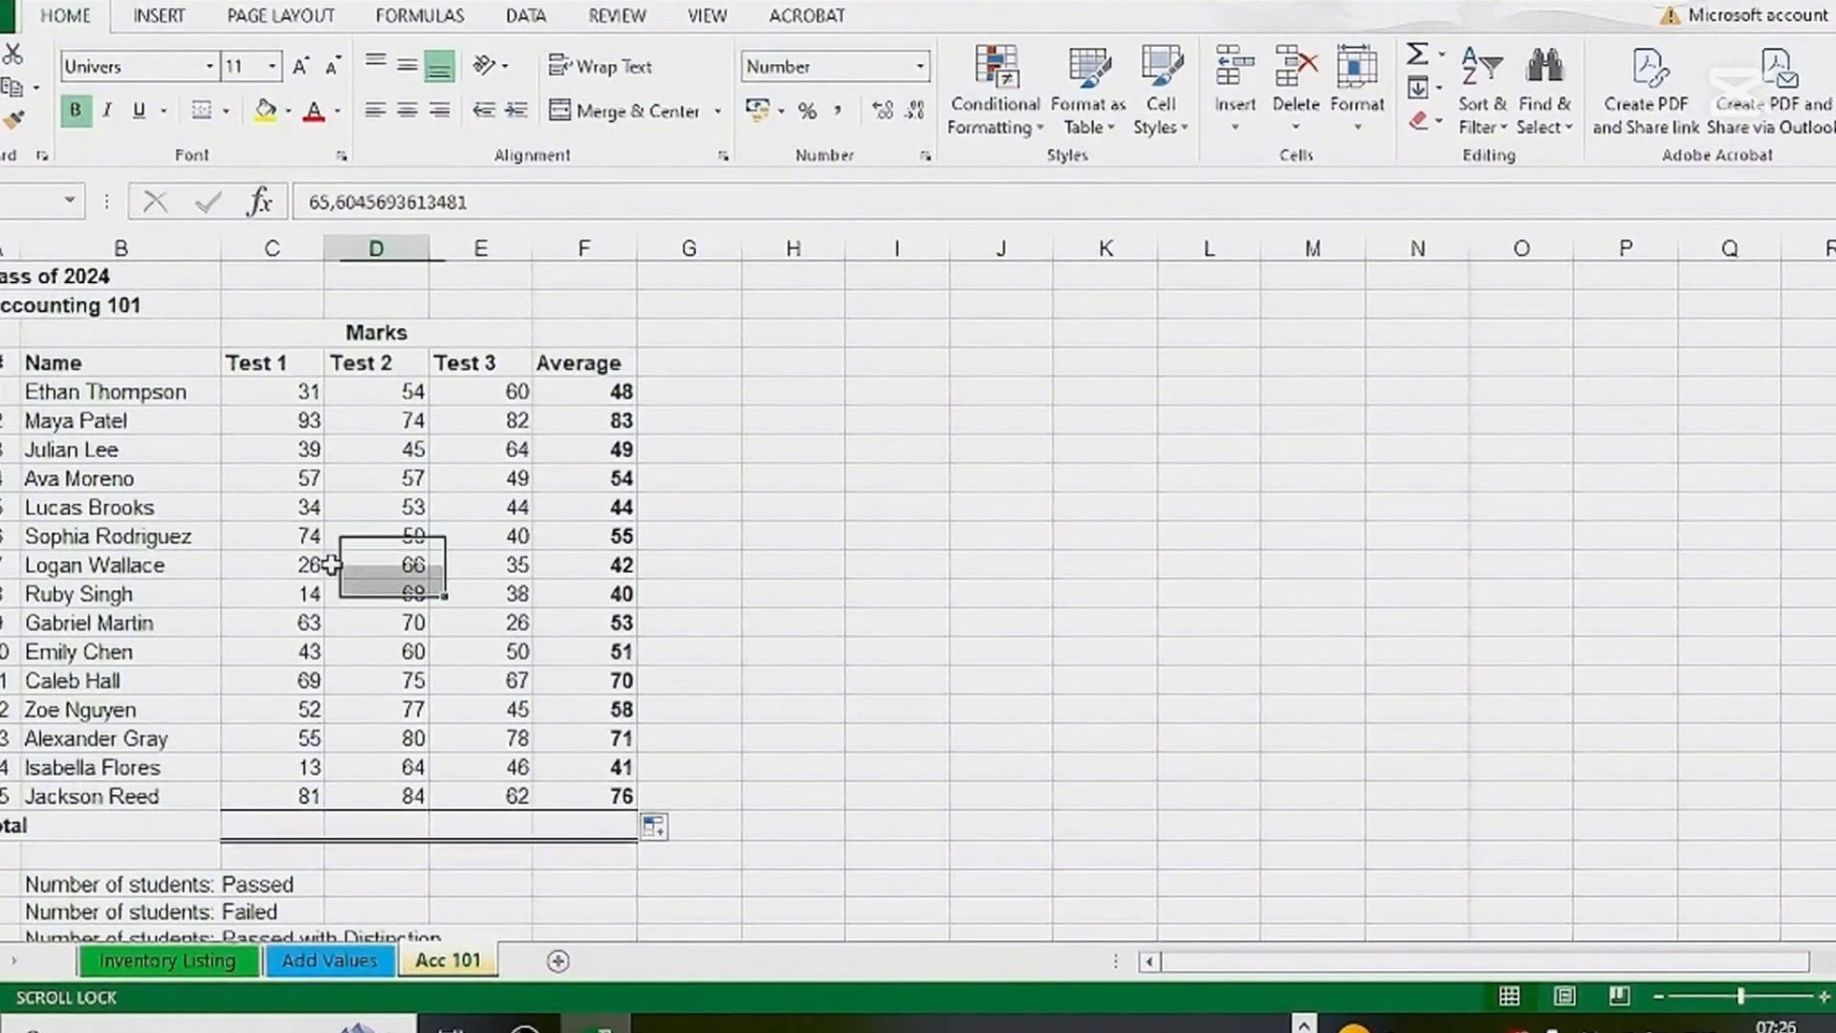
{"action": "left_click", "coordinate": [287, 622]}
{"action": "left_click", "coordinate": [492, 622]}
{"action": "left_click", "coordinate": [617, 651]}
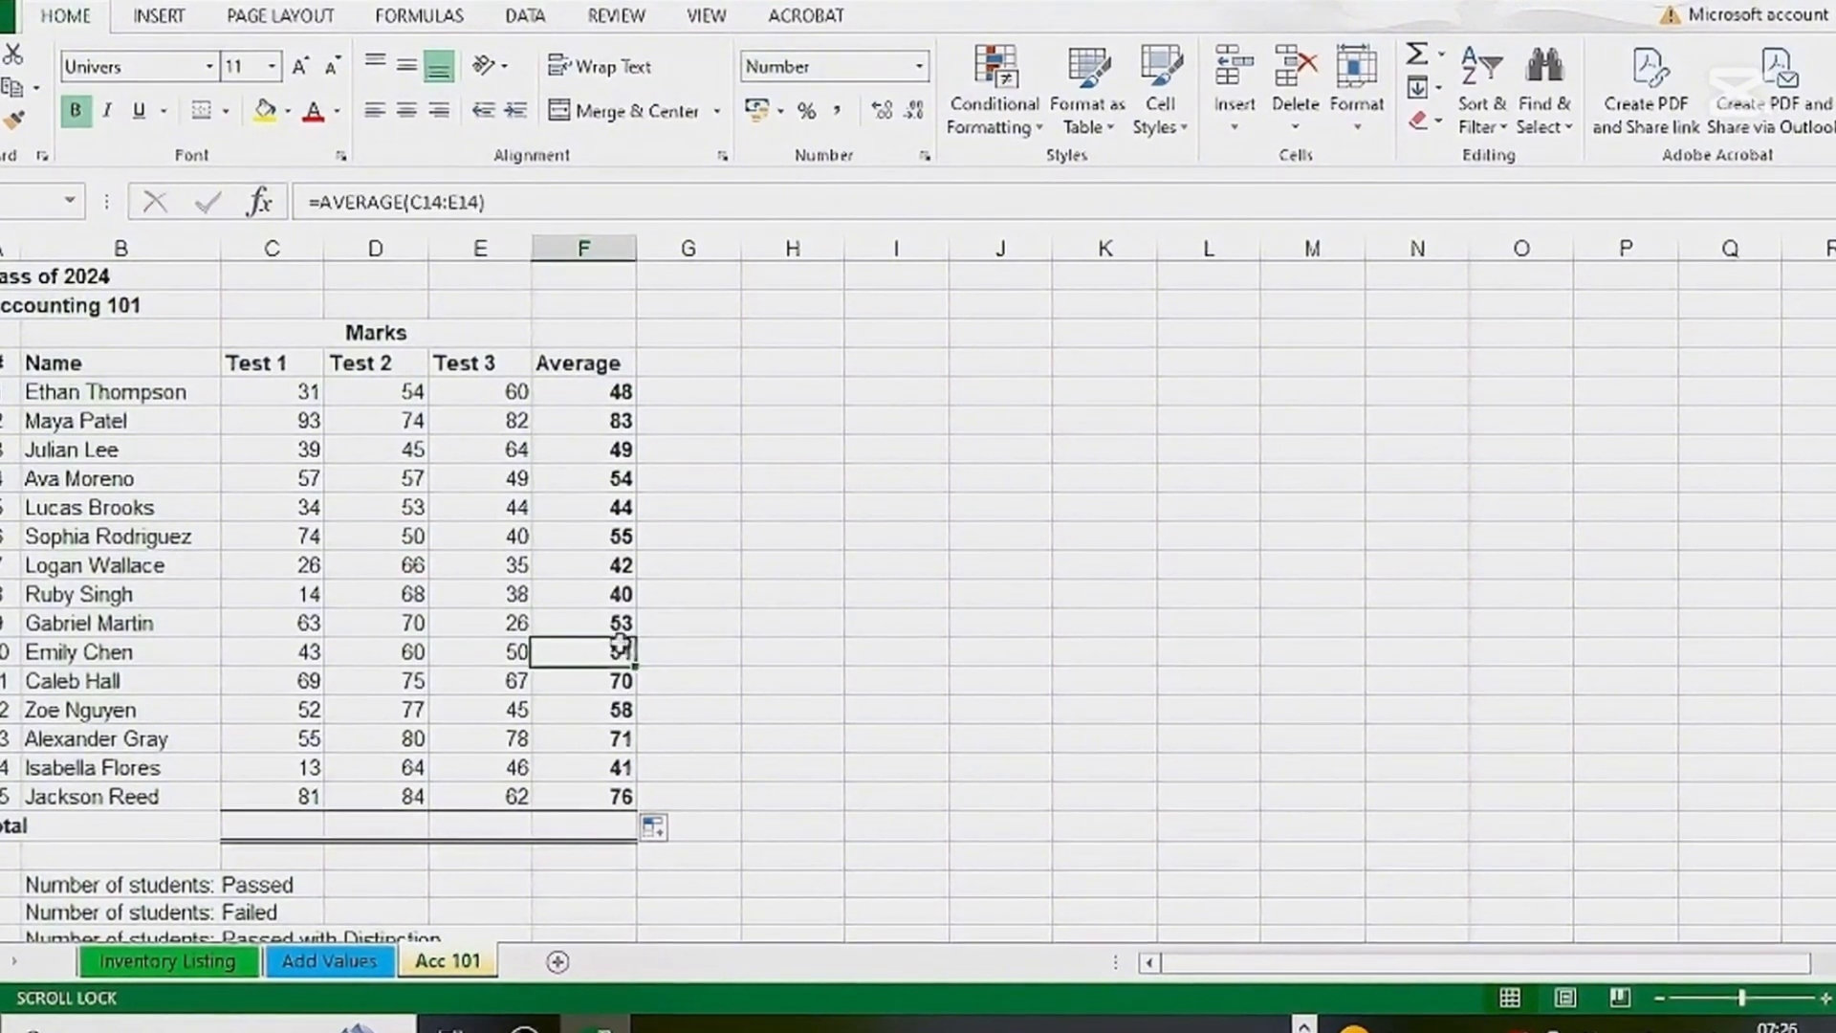
{"action": "left_click", "coordinate": [832, 622]}
{"action": "left_click_drag", "start_coordinate": [609, 393], "coordinate": [626, 798]}
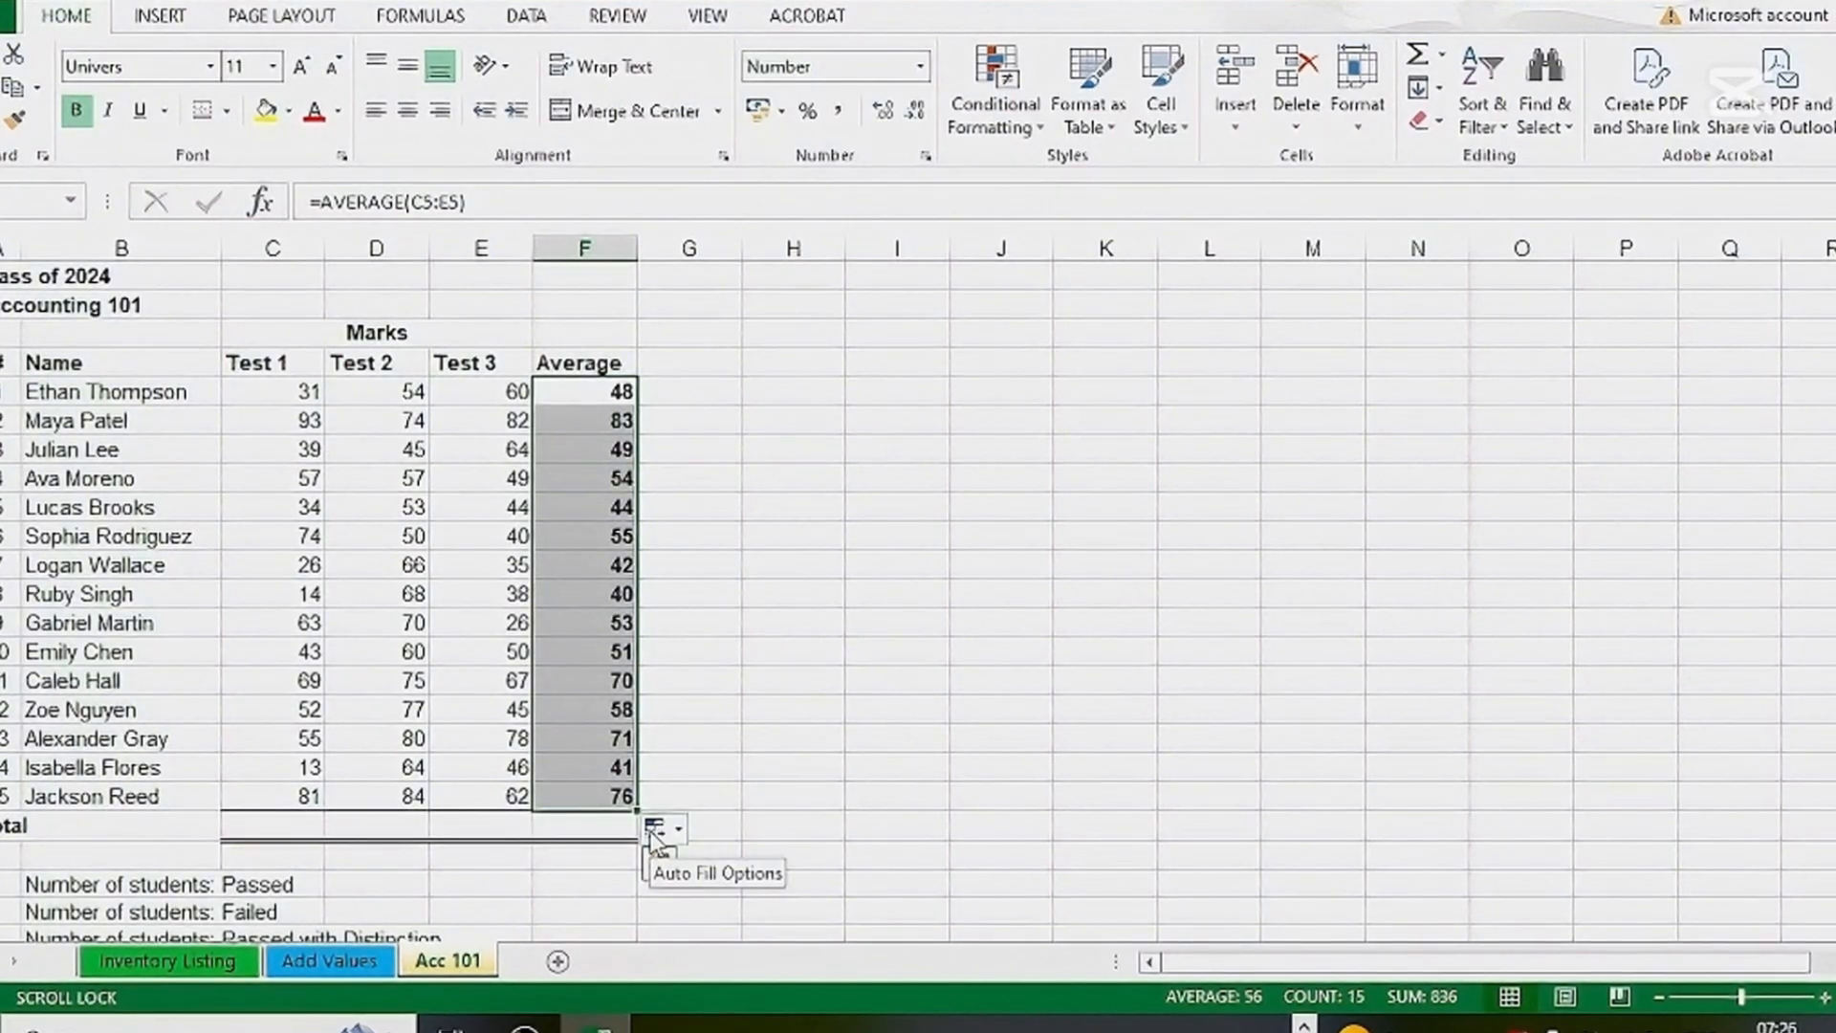
{"action": "key", "text": "Delete"}
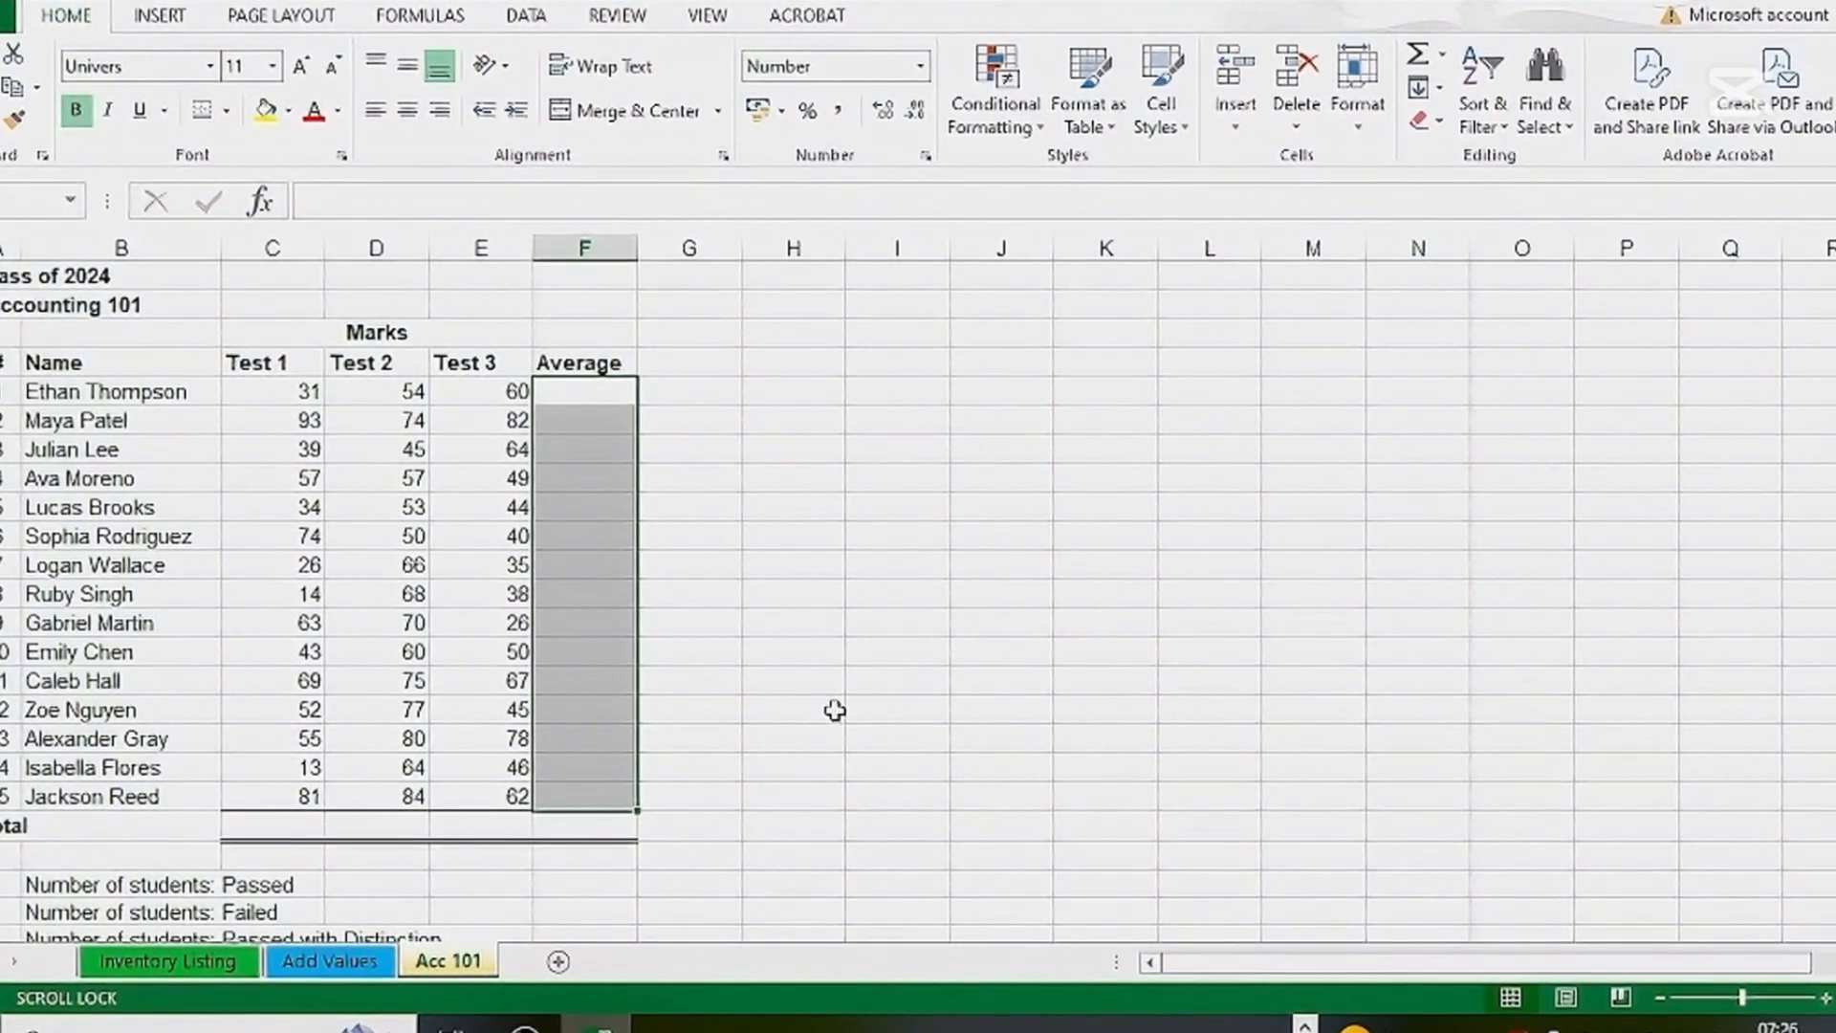
{"action": "left_click", "coordinate": [881, 652]}
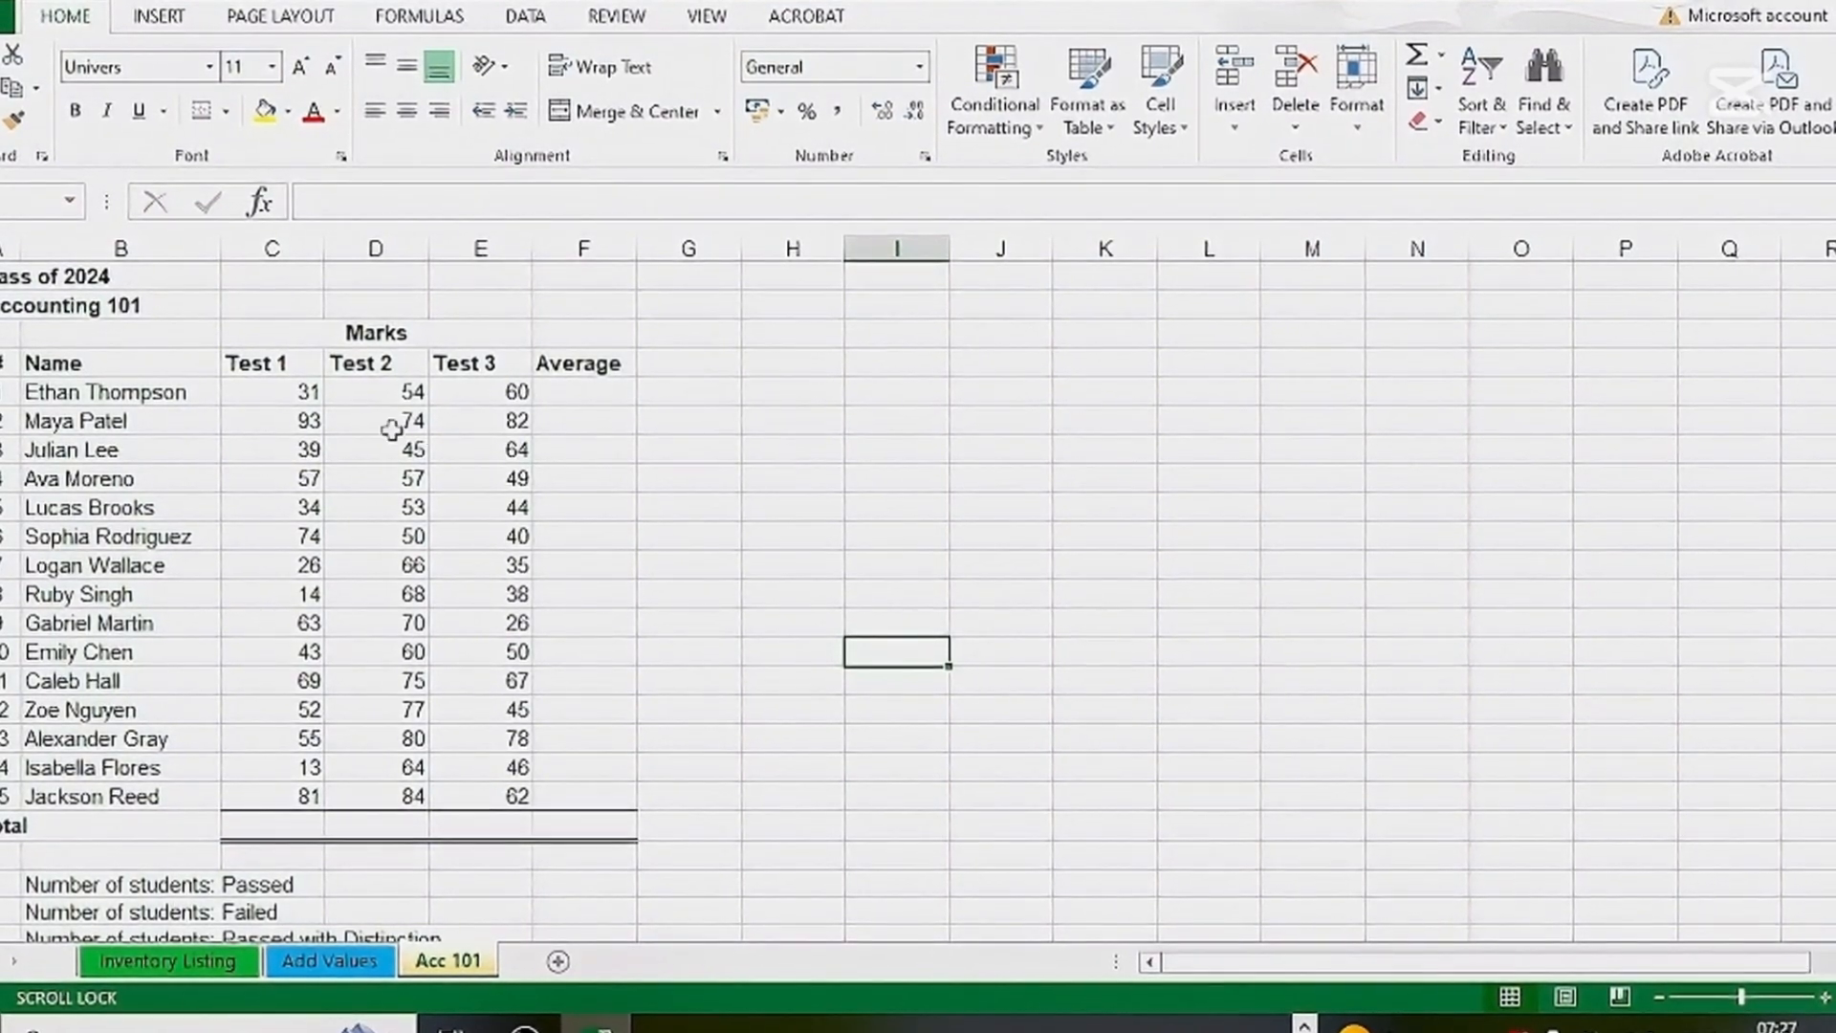
Select the marks together with the empty Average column, C5:F19, and apply the AutoSum Average option to calculate every student's average
{"action": "left_click_drag", "start_coordinate": [311, 400], "coordinate": [583, 421]}
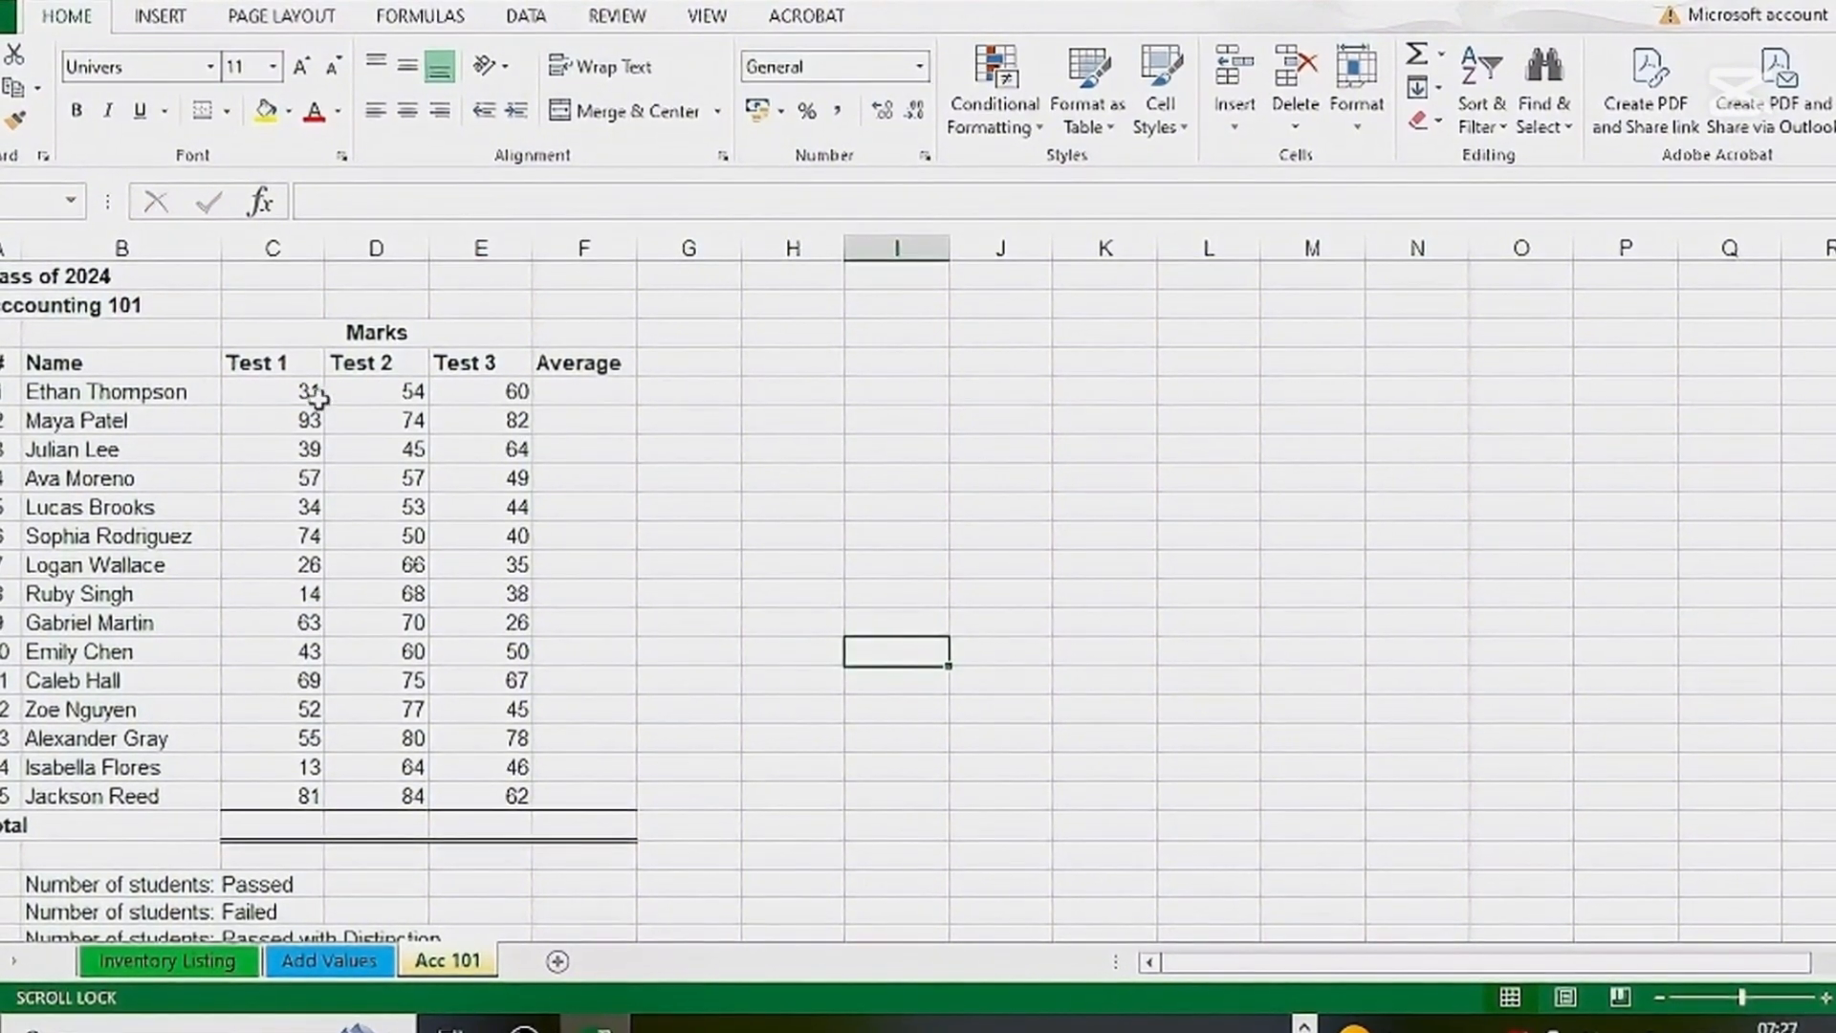
{"action": "left_click_drag", "start_coordinate": [305, 391], "coordinate": [518, 766]}
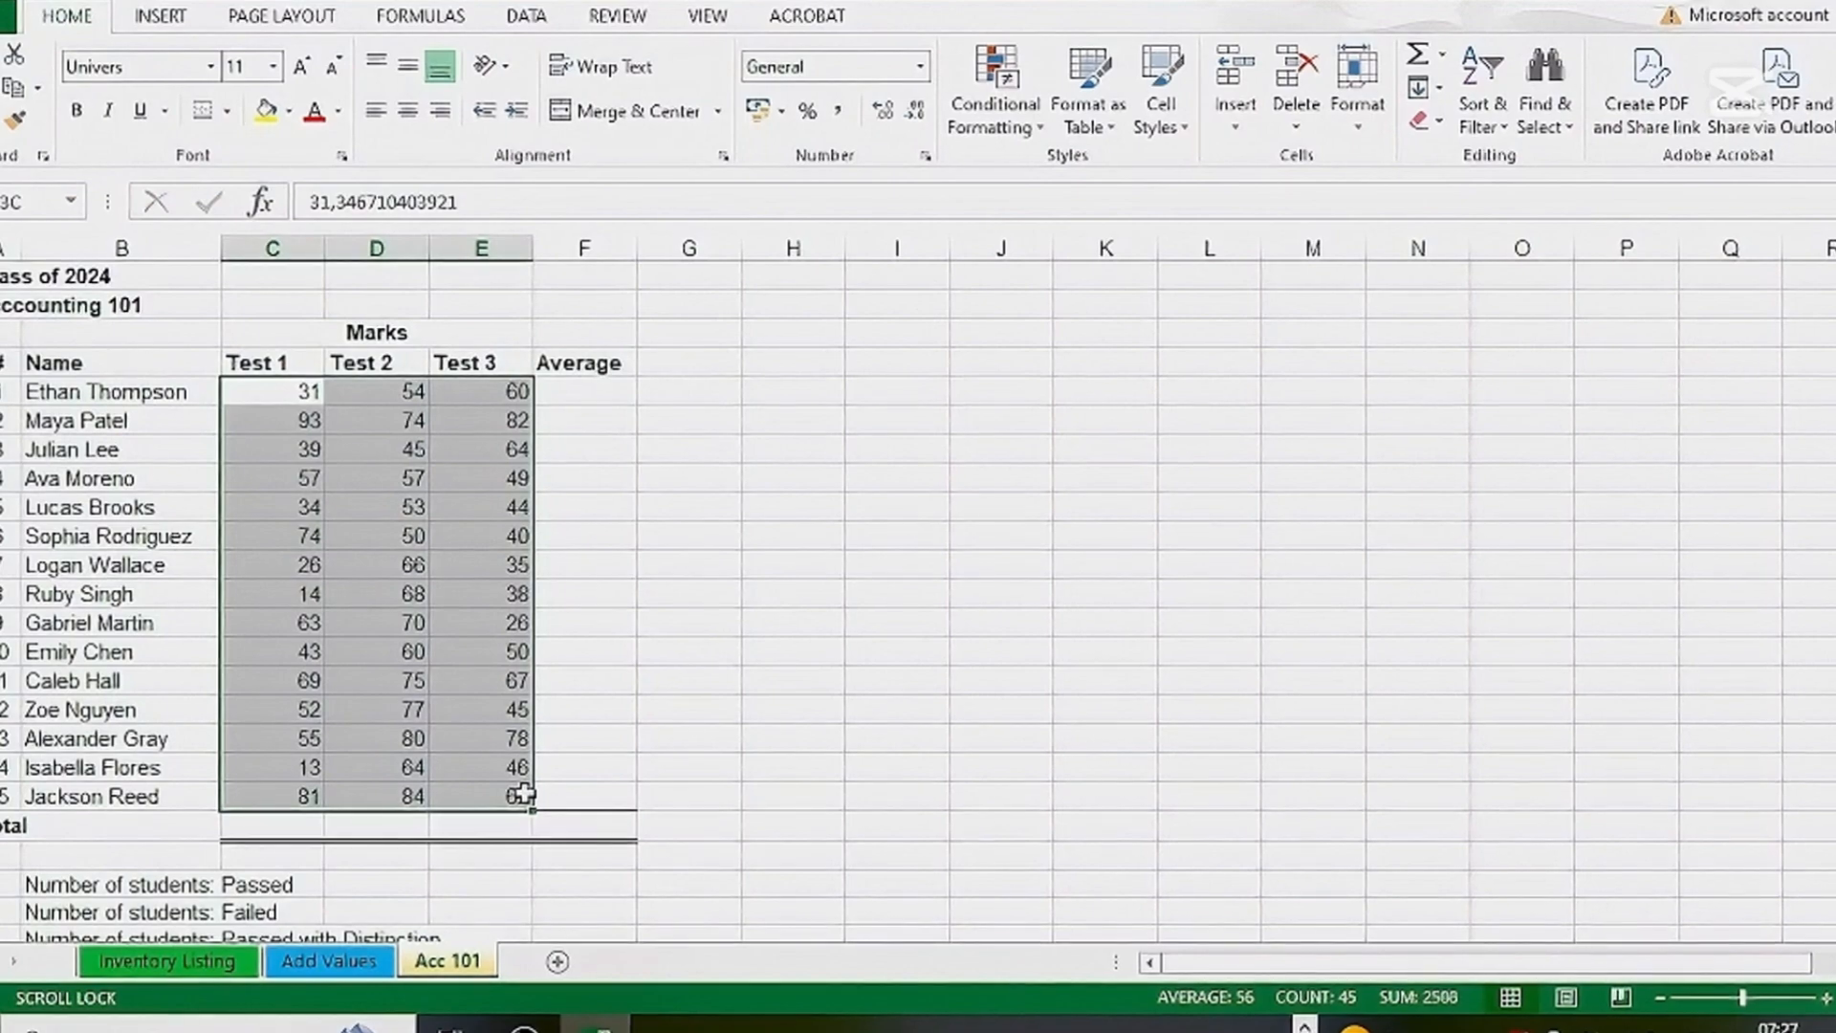
{"action": "left_click_drag", "start_coordinate": [527, 797], "coordinate": [557, 801]}
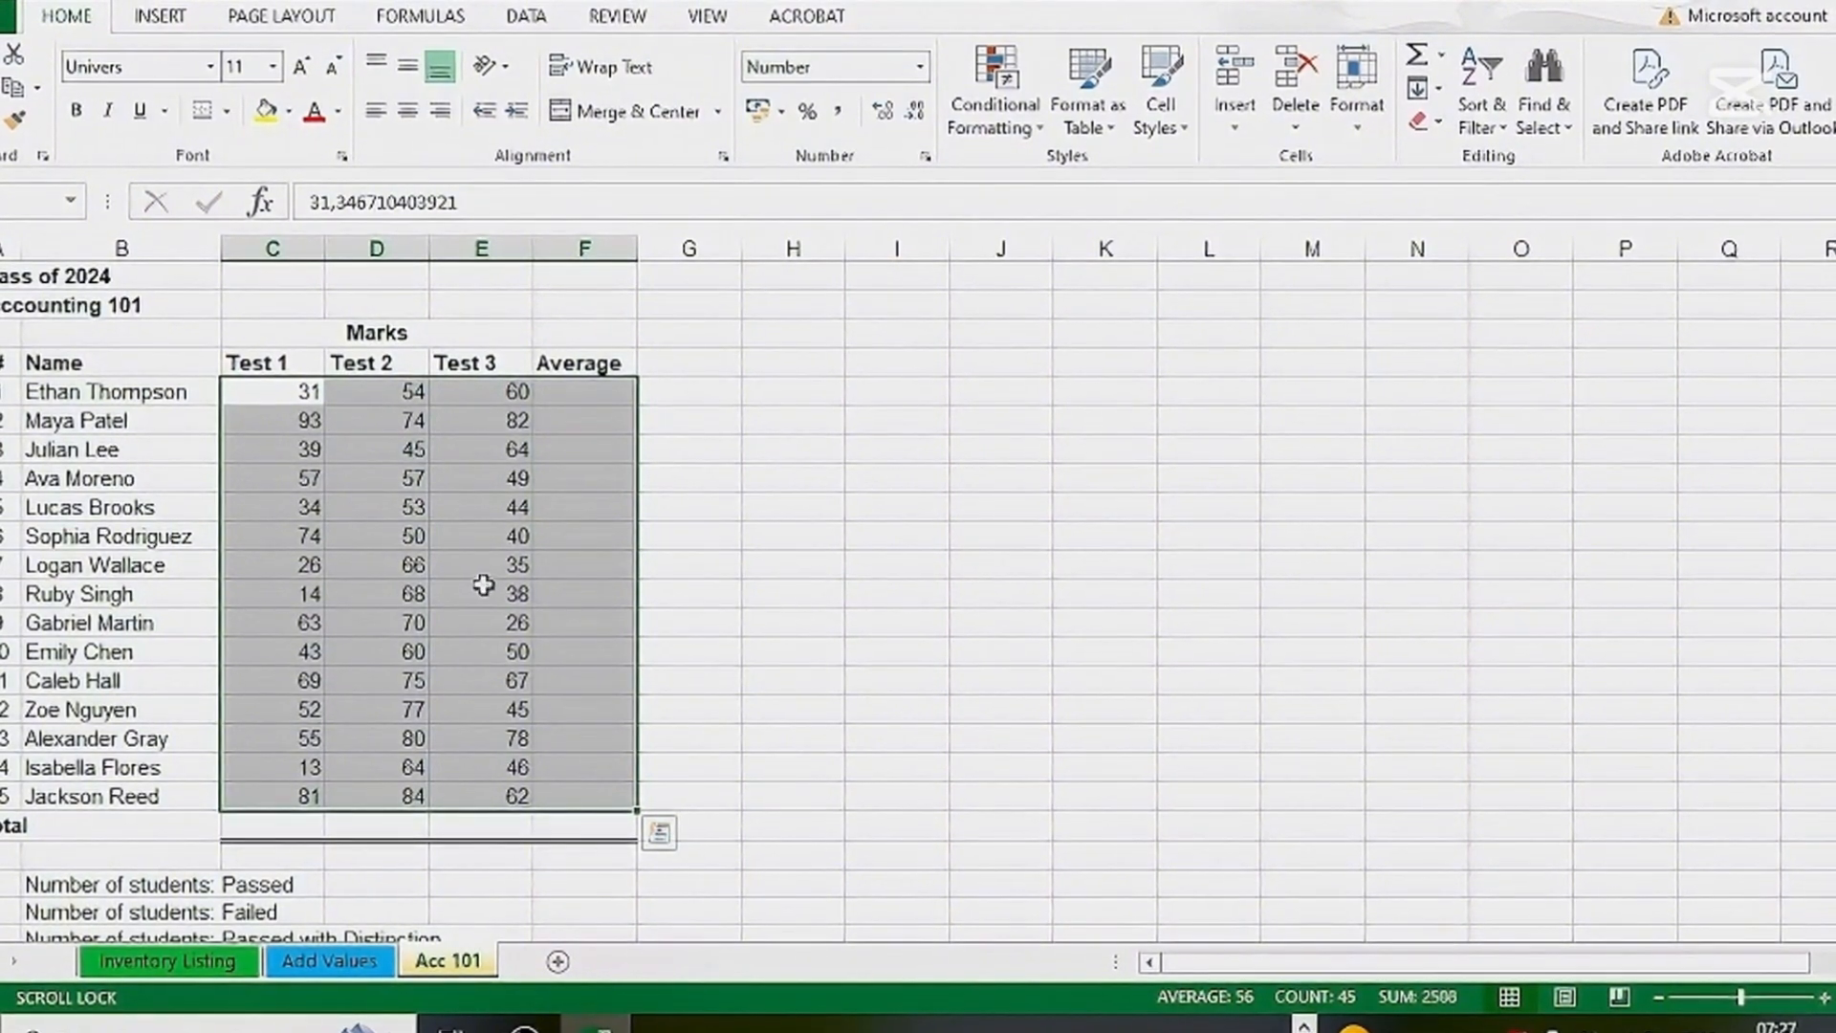
{"action": "left_click", "coordinate": [1442, 59]}
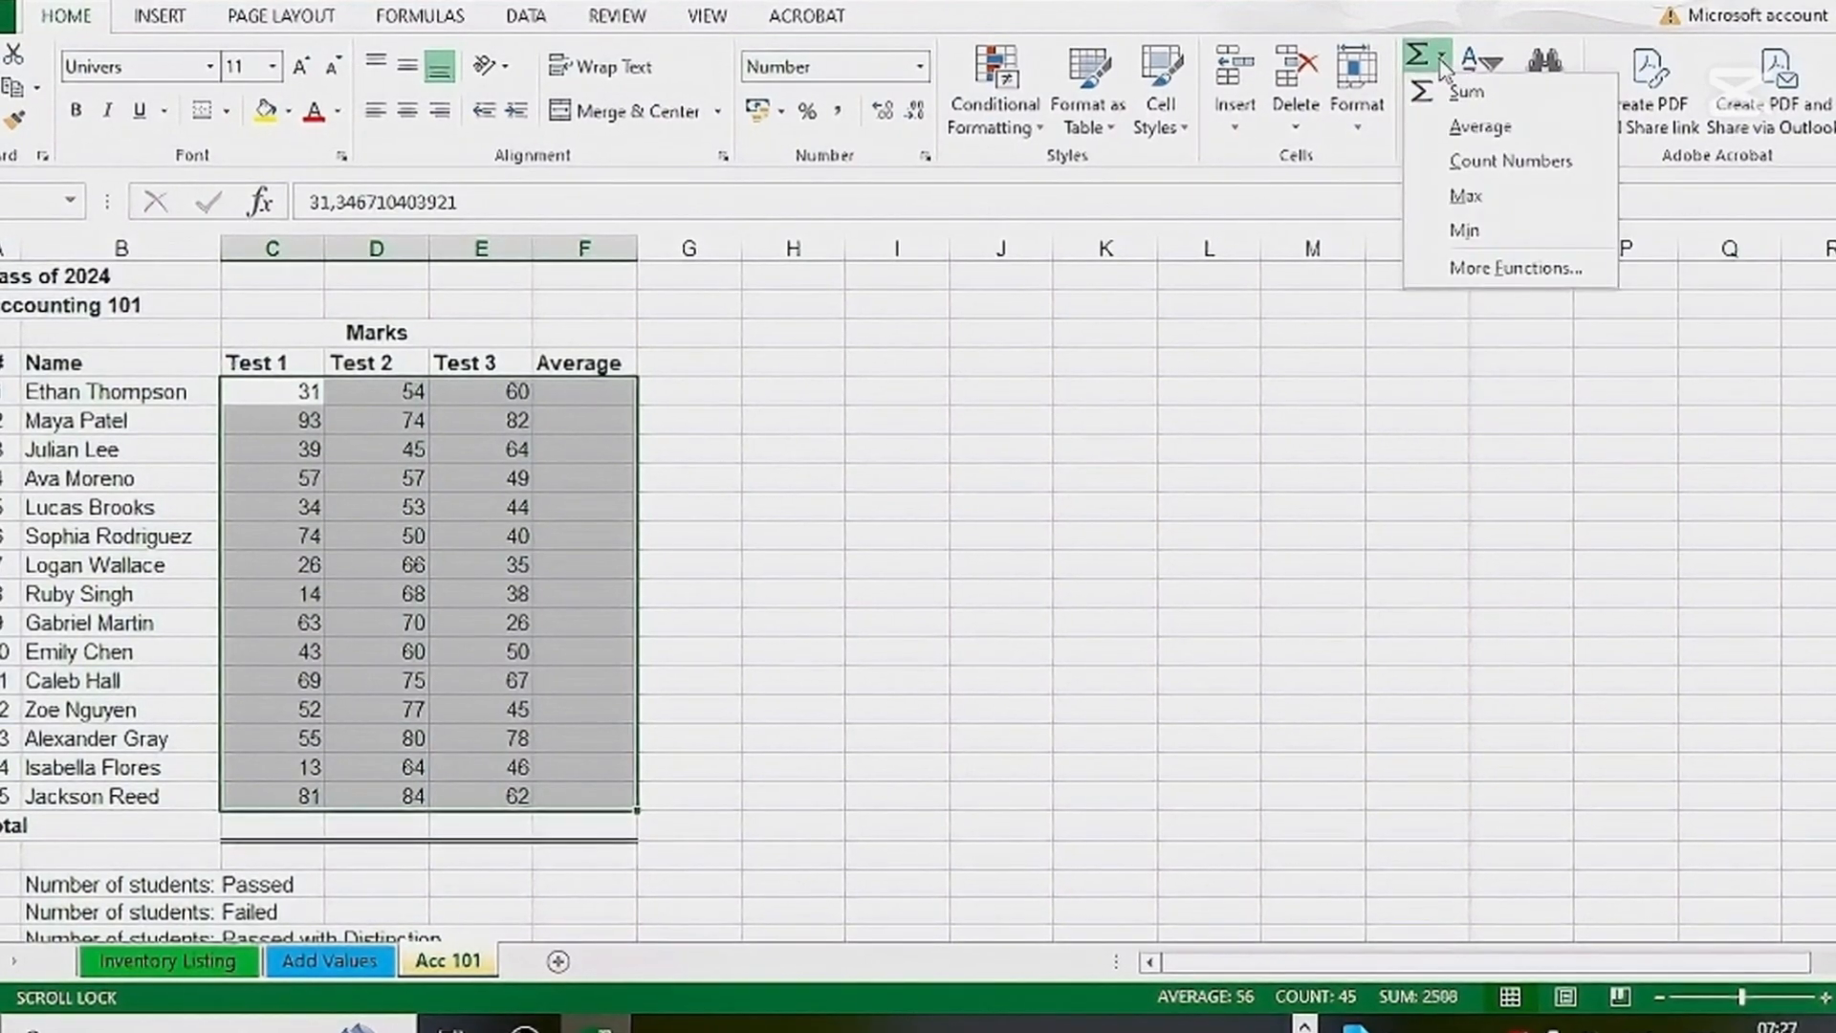
{"action": "left_click", "coordinate": [1470, 138]}
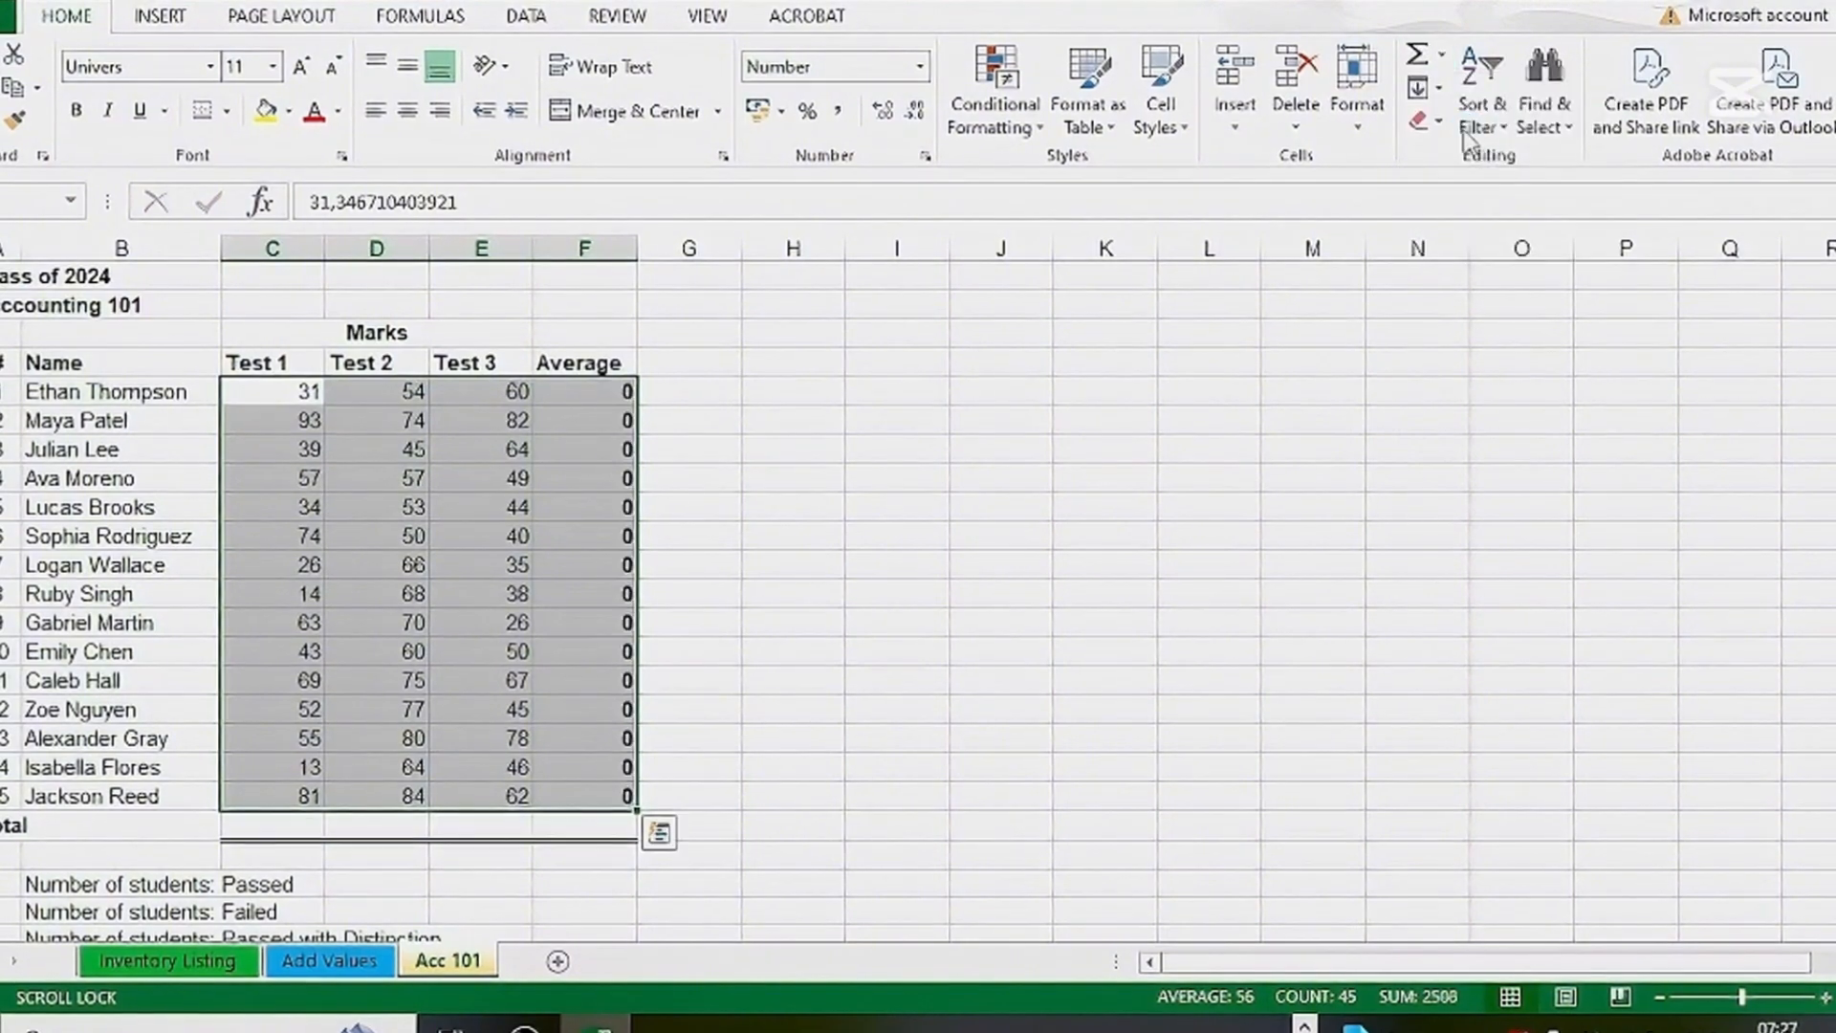
Check the AVERAGE formulas in several cells of the Average column, leaving them as they are
{"action": "left_click", "coordinate": [623, 400]}
{"action": "left_click", "coordinate": [619, 480]}
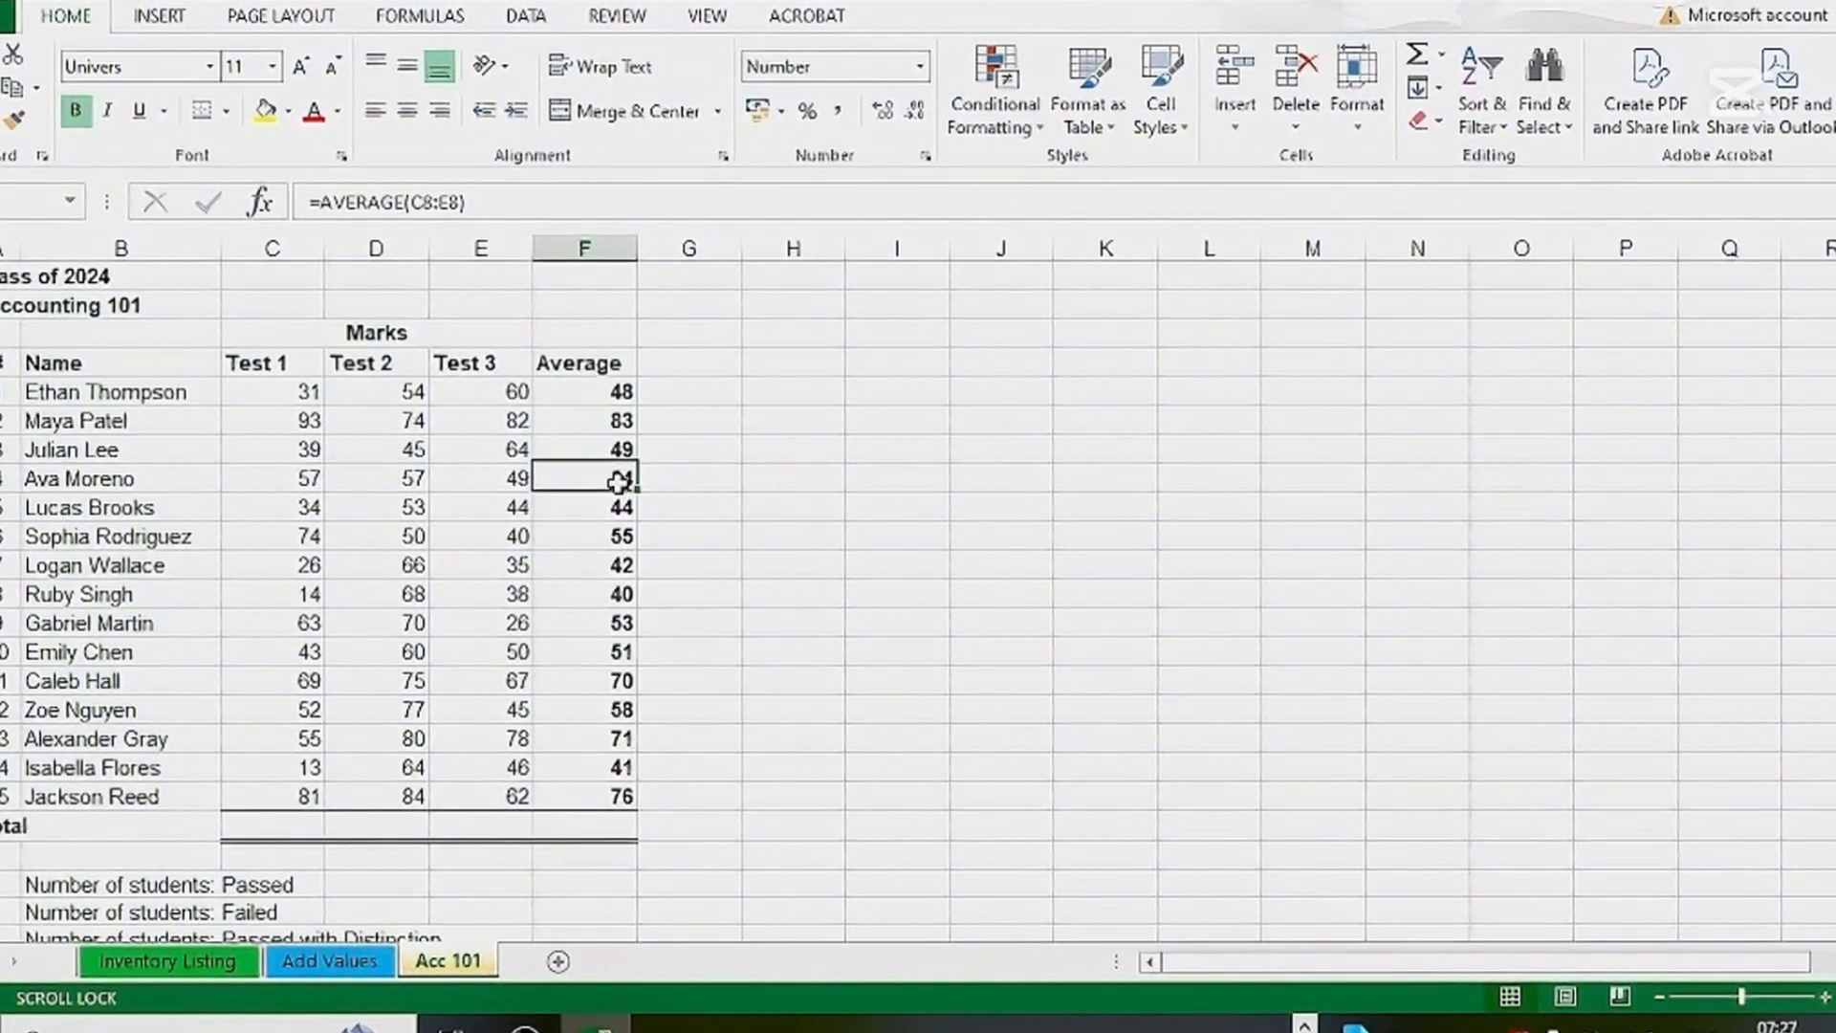
{"action": "double_click", "coordinate": [623, 450]}
{"action": "key", "text": "Return"}
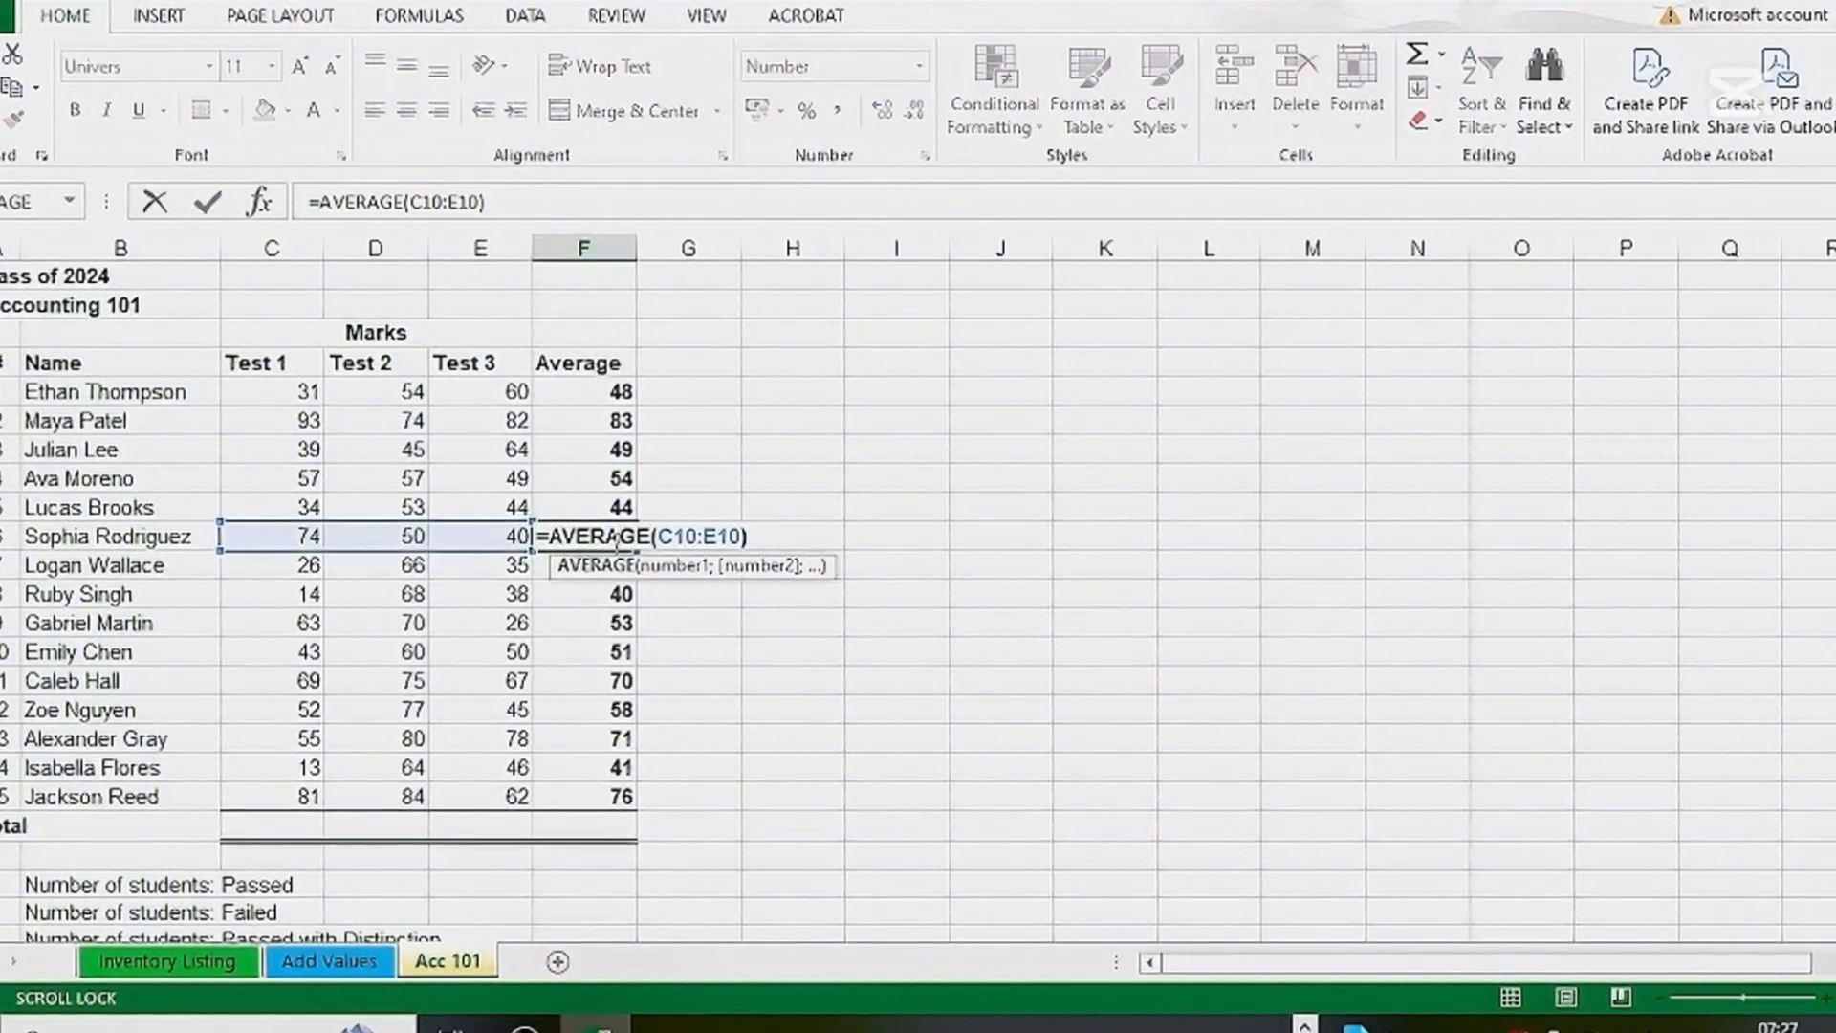
{"action": "key", "text": "Return"}
{"action": "left_click", "coordinate": [815, 603]}
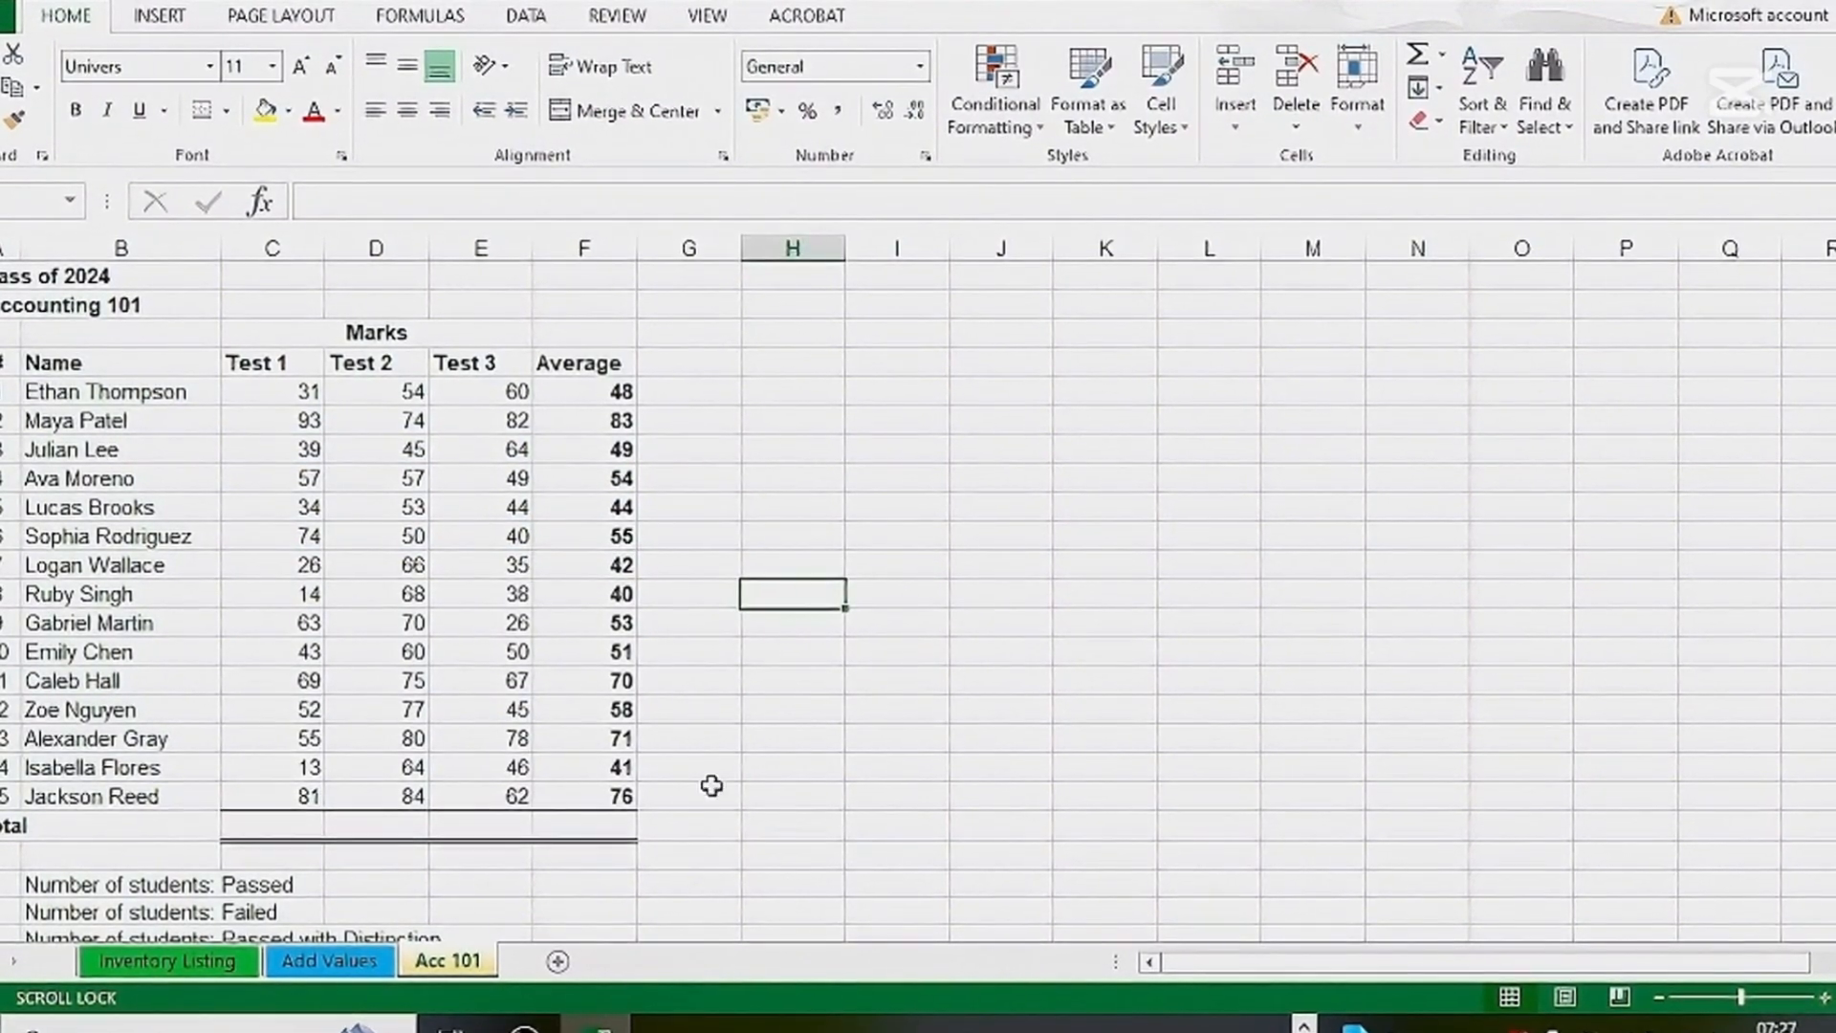